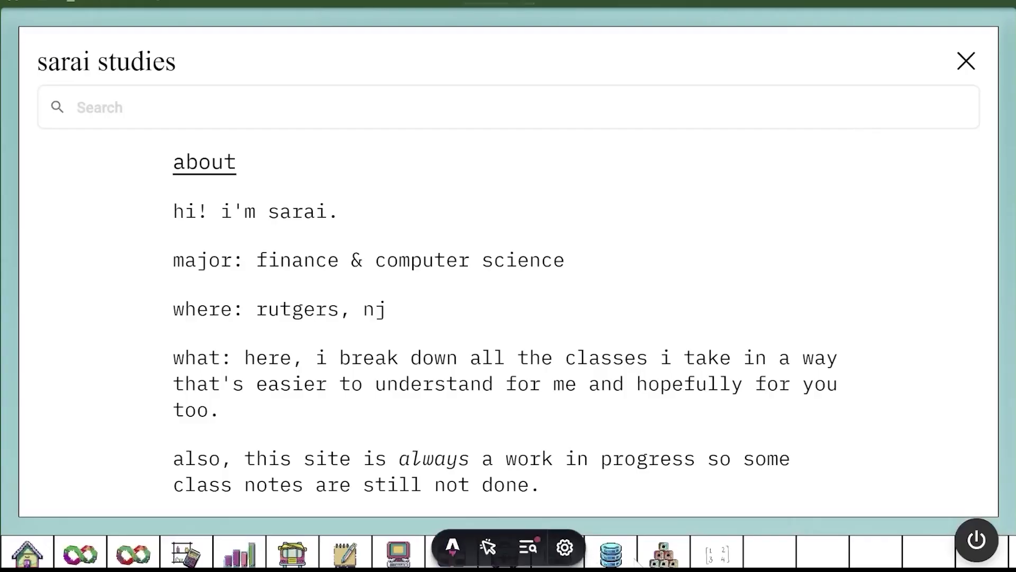
- Go to the Management Information Systems course list on the Sarai Studies site
{"action": "left_click", "coordinate": [632, 563]}
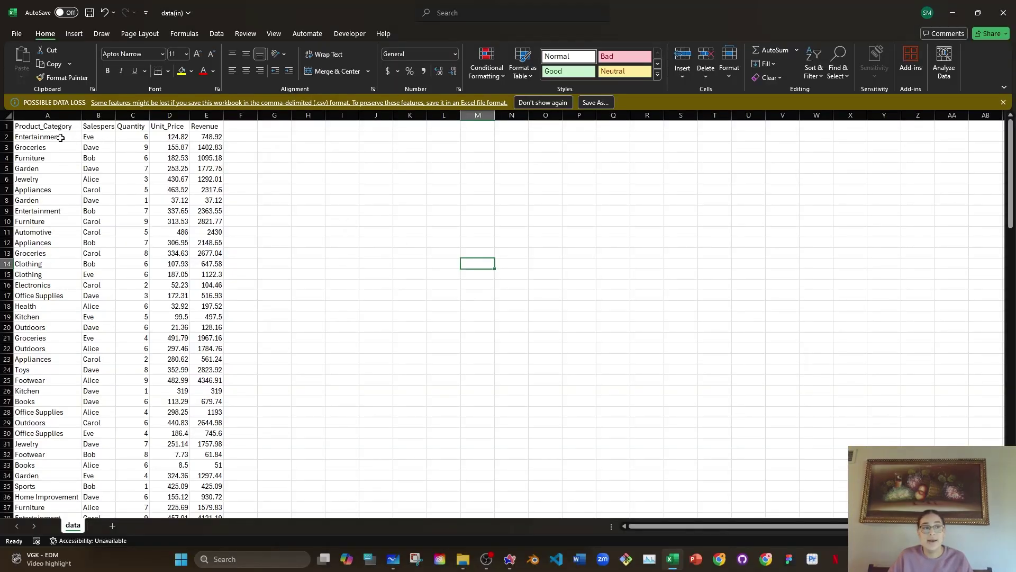
- Review the first record's category, salesperson, quantity, unit price and revenue values
{"action": "left_click_drag", "start_coordinate": [59, 138], "coordinate": [214, 136]}
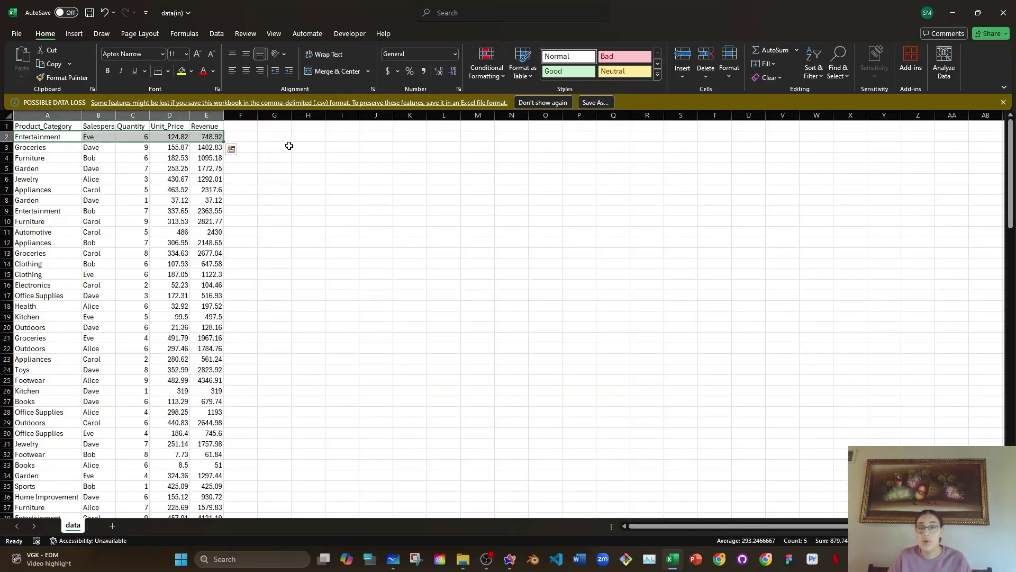
{"action": "left_click", "coordinate": [67, 137]}
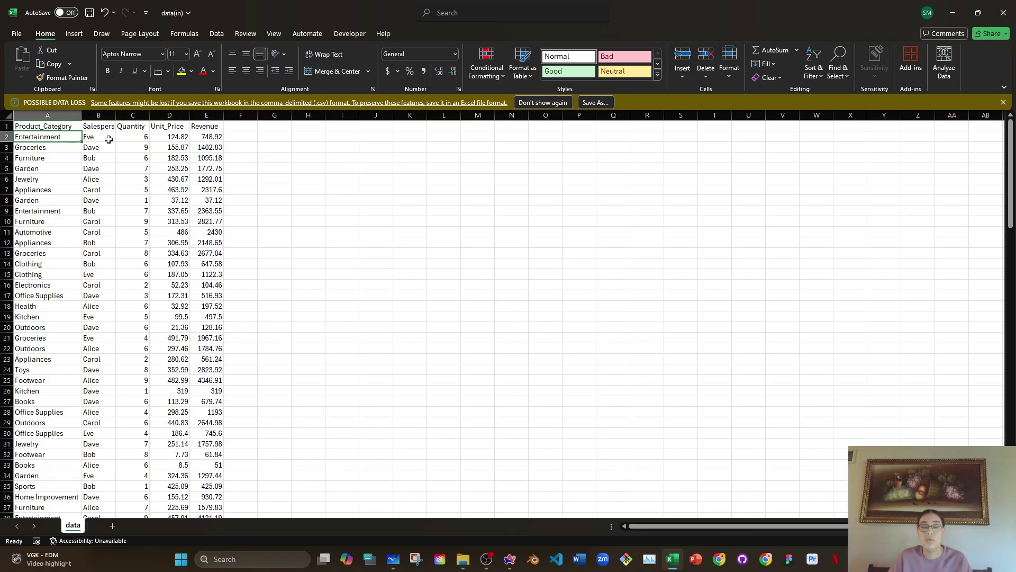
{"action": "left_click", "coordinate": [133, 139]}
{"action": "left_click", "coordinate": [173, 140]}
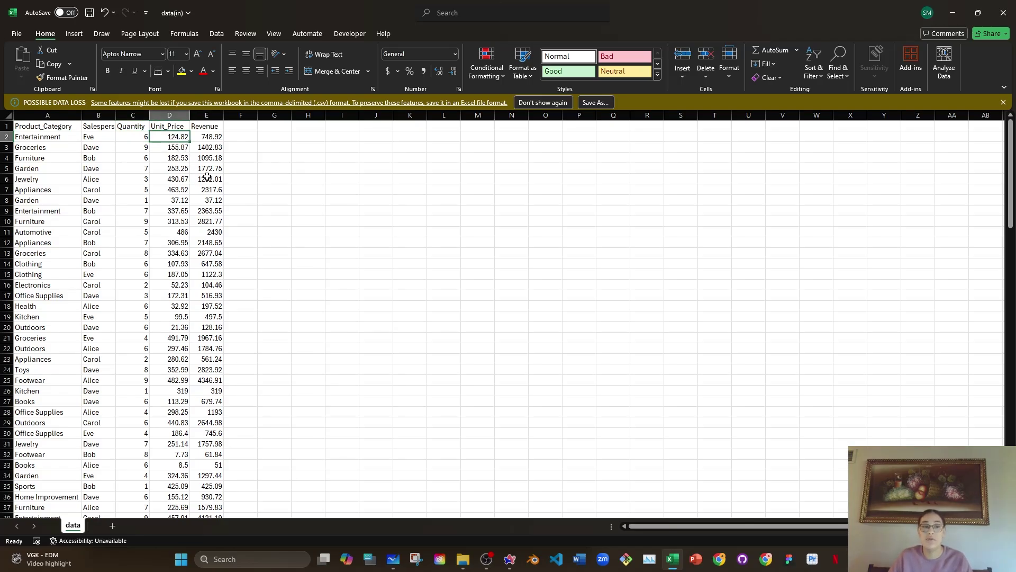
{"action": "left_click", "coordinate": [137, 138]}
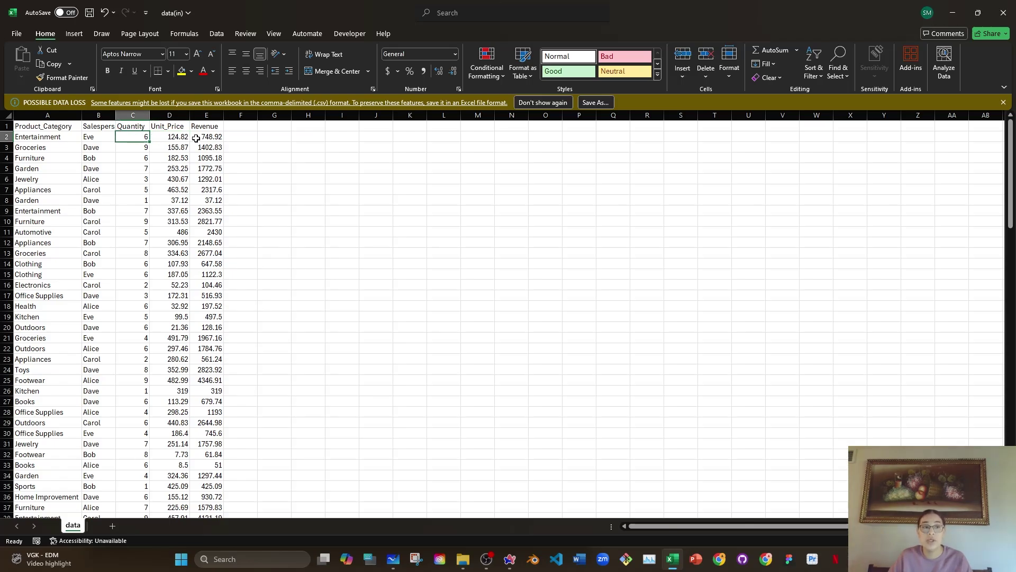
{"action": "left_click", "coordinate": [199, 138]}
{"action": "left_click", "coordinate": [171, 138]}
{"action": "left_click", "coordinate": [220, 137]}
{"action": "left_click", "coordinate": [93, 137]}
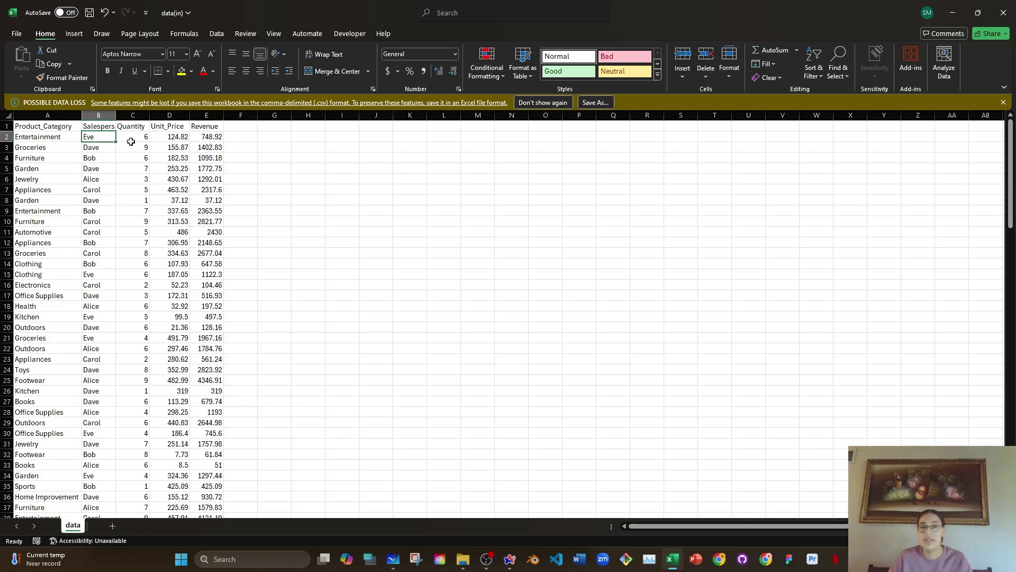
- Auto-fit column B so the Salesperson header shows in full
{"action": "double_click", "coordinate": [116, 115]}
{"action": "left_click", "coordinate": [375, 200]}
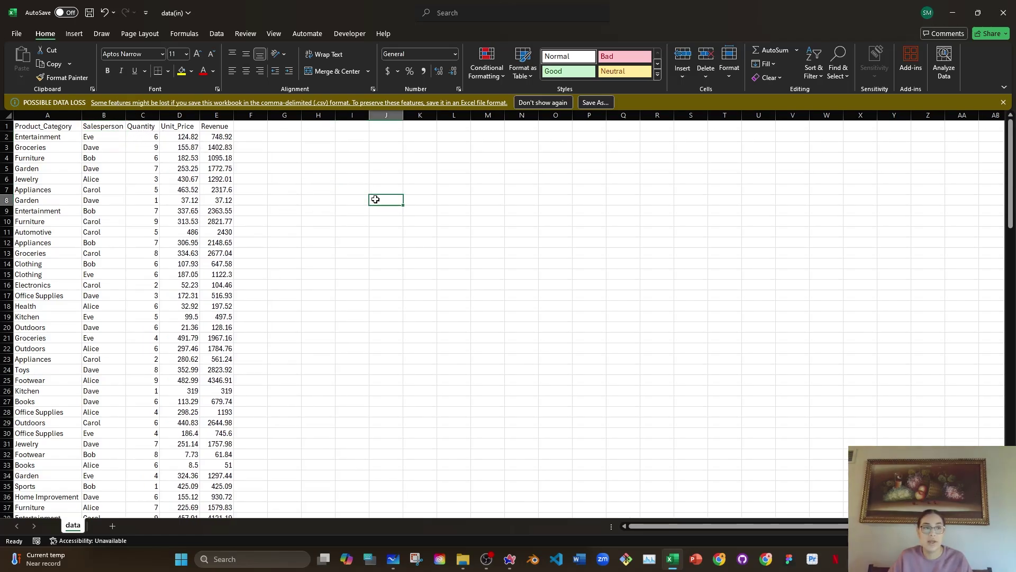
{"action": "left_click", "coordinate": [274, 166]}
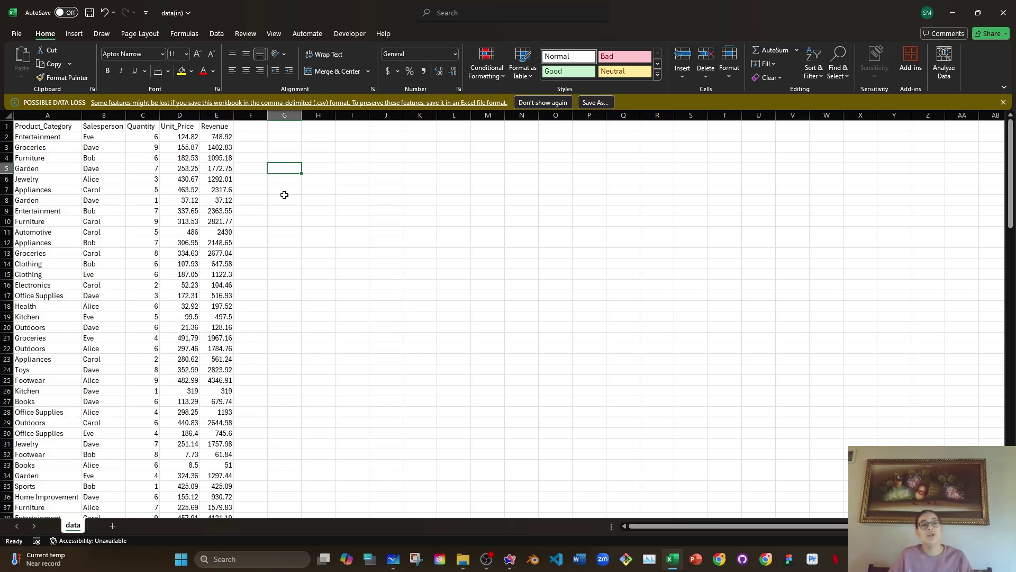
{"action": "left_click", "coordinate": [319, 191]}
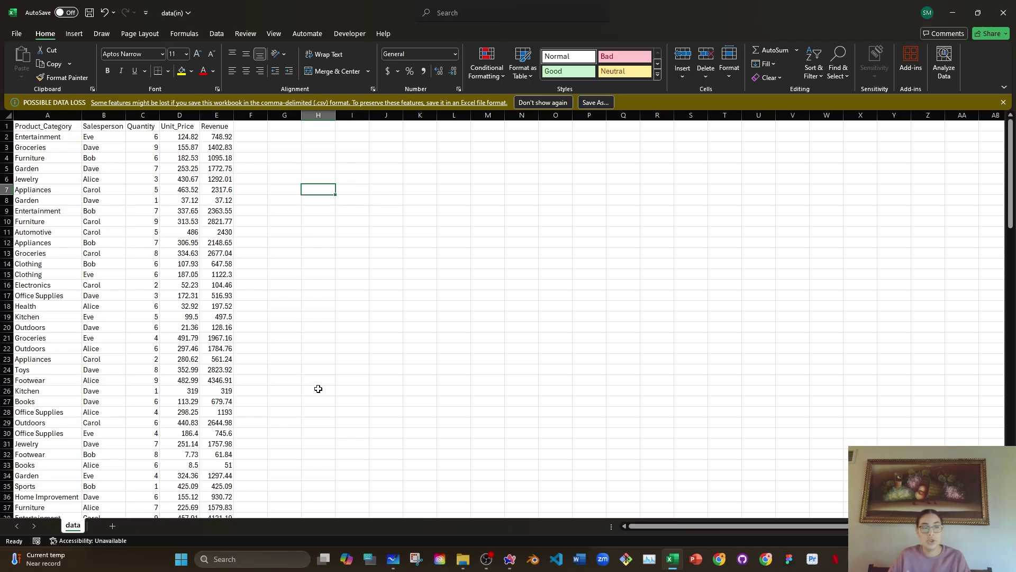
- Format the whole sales range as Table1 using a blue banded table style
{"action": "left_click", "coordinate": [69, 146]}
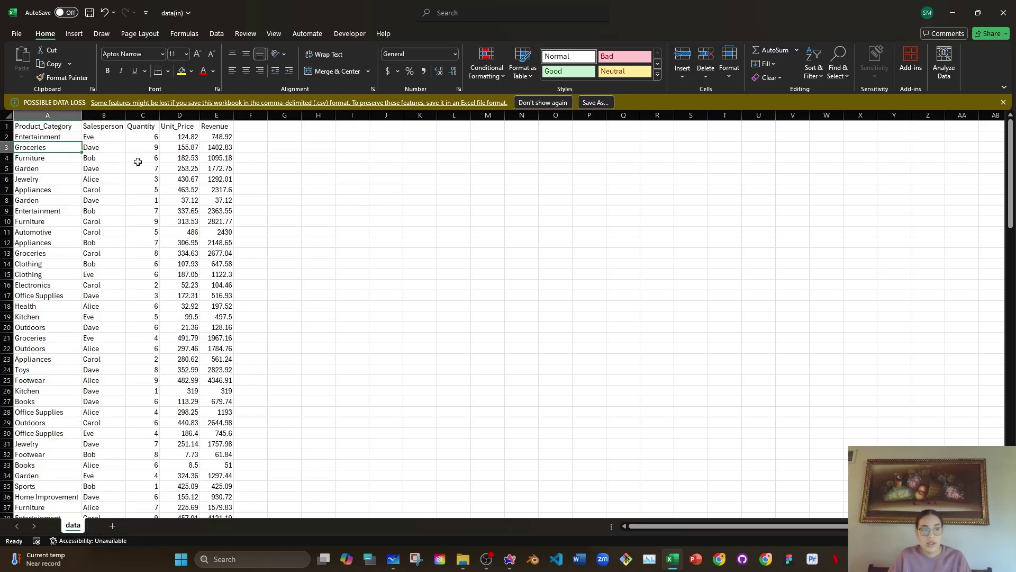
{"action": "key", "text": "ctrl+a"}
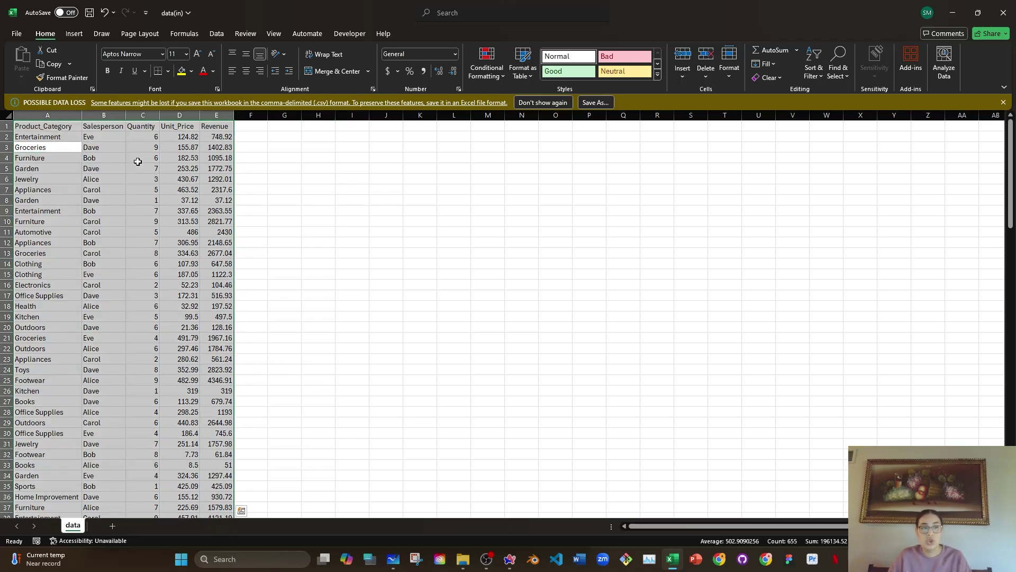
{"action": "left_click", "coordinate": [523, 66]}
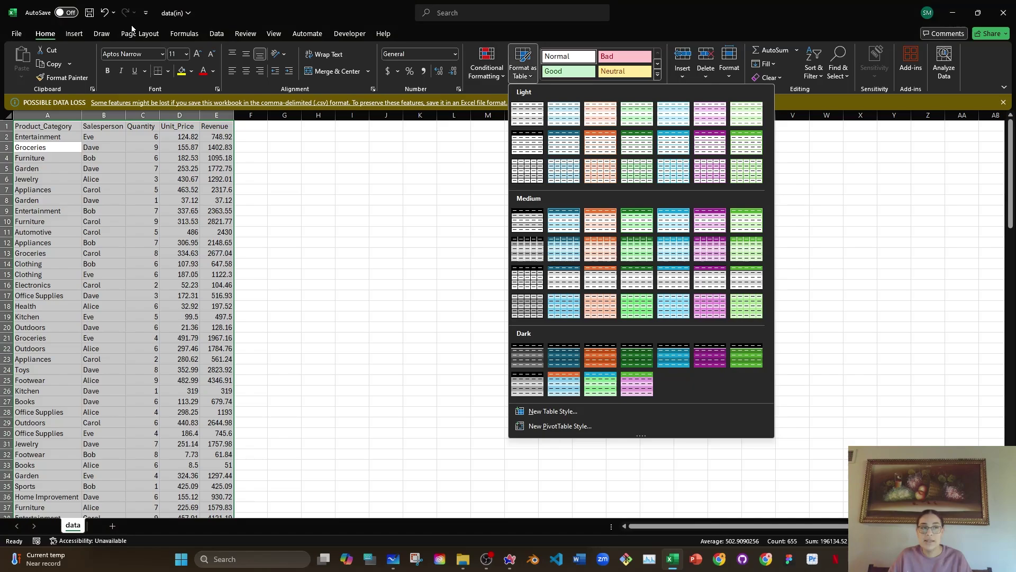
{"action": "left_click", "coordinate": [567, 146]}
{"action": "left_click", "coordinate": [470, 237]}
{"action": "left_click", "coordinate": [343, 154]}
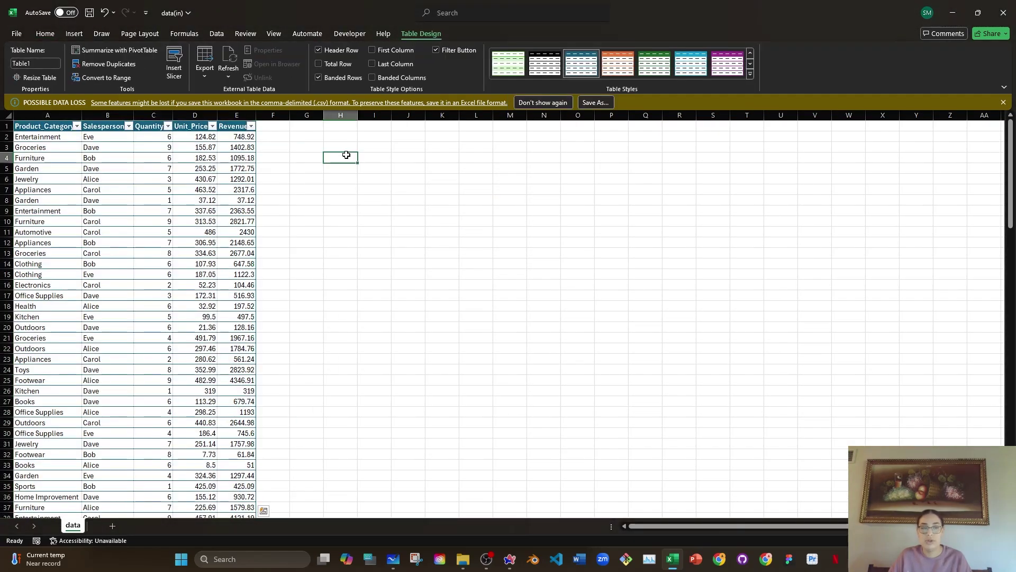
{"action": "left_click", "coordinate": [181, 184]}
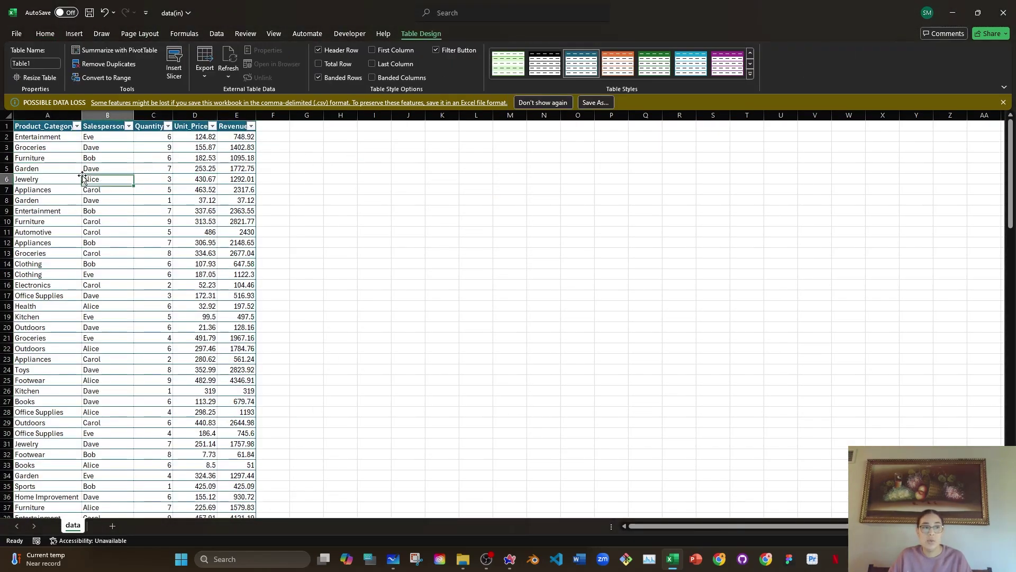
{"action": "left_click", "coordinate": [177, 239]}
- Insert a PivotTable from Table1 on a new worksheet
{"action": "left_click", "coordinate": [74, 33]}
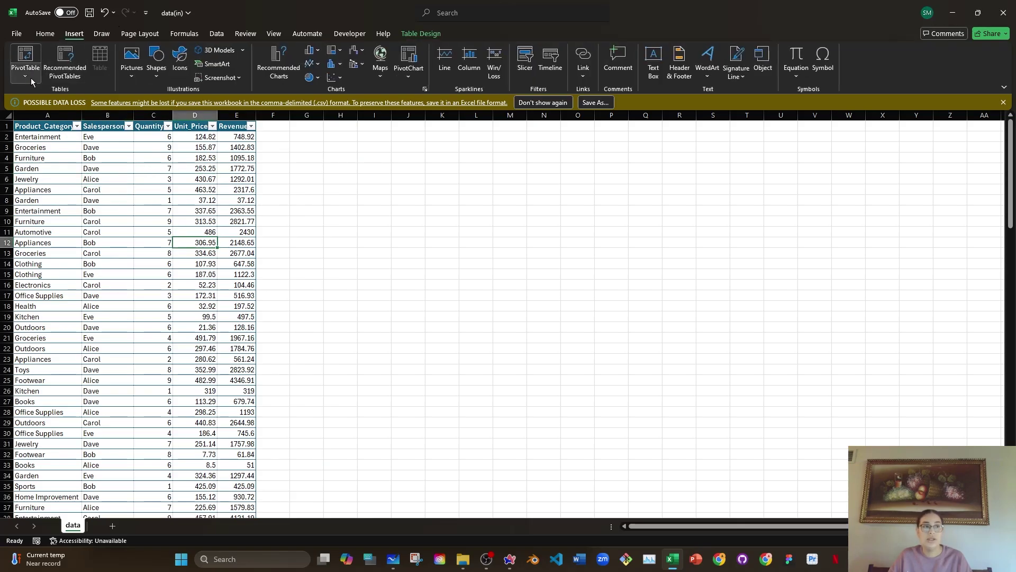
{"action": "left_click", "coordinate": [25, 55]}
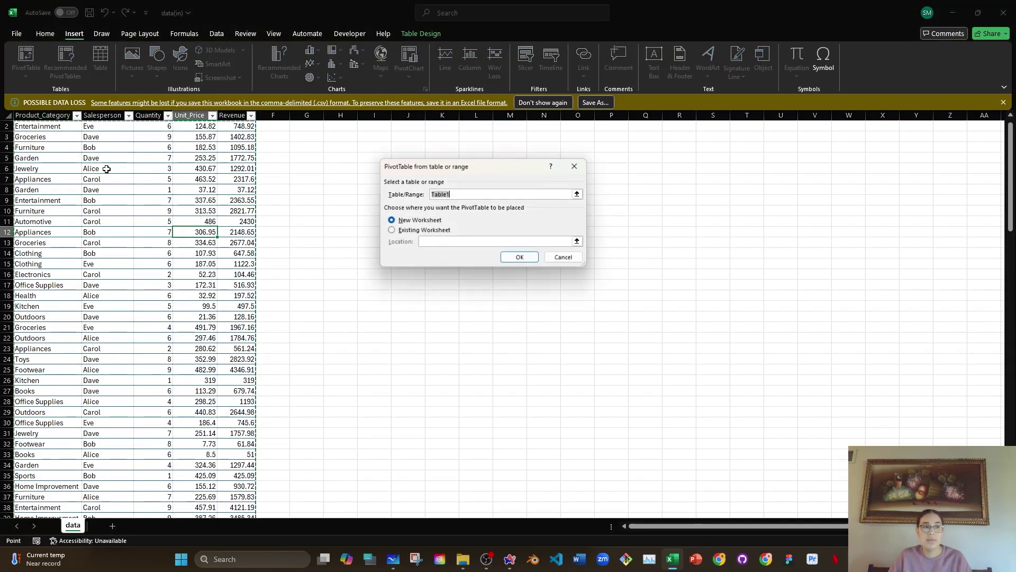
{"action": "left_click", "coordinate": [524, 257]}
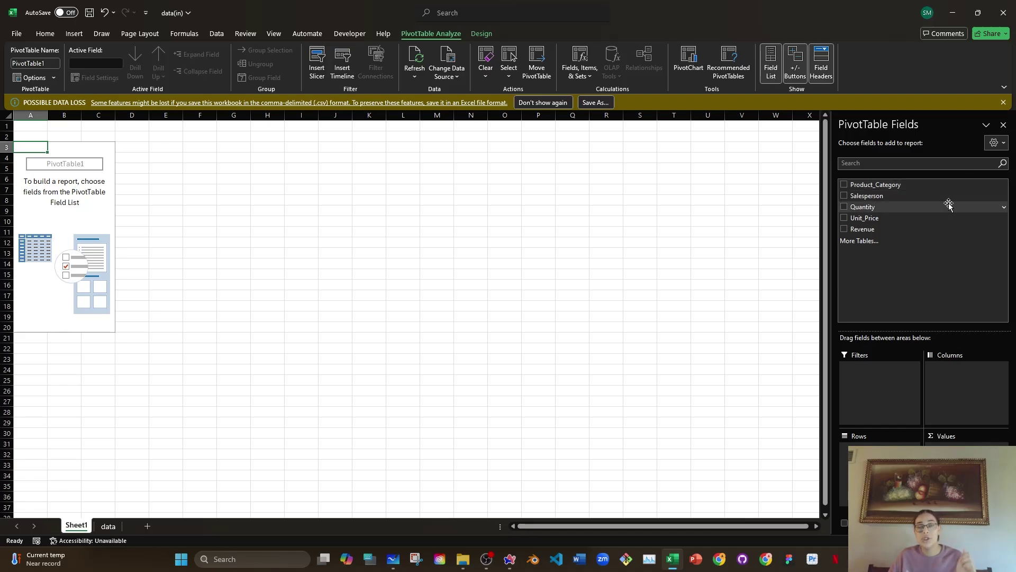
- Build the pivot summing Revenue, with salespeople nested under Product_Category rows
{"action": "left_click", "coordinate": [845, 196]}
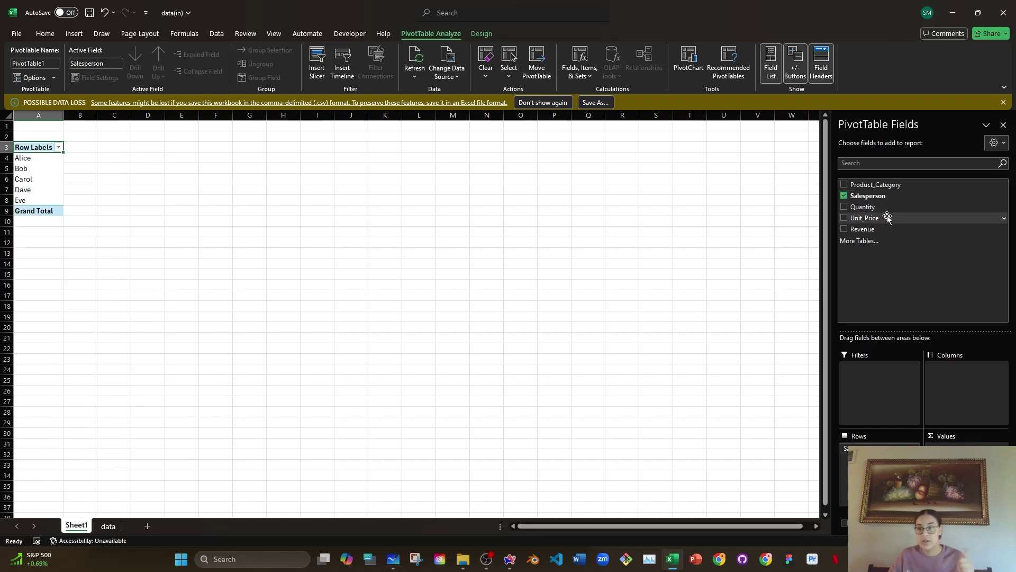
{"action": "left_click", "coordinate": [845, 229]}
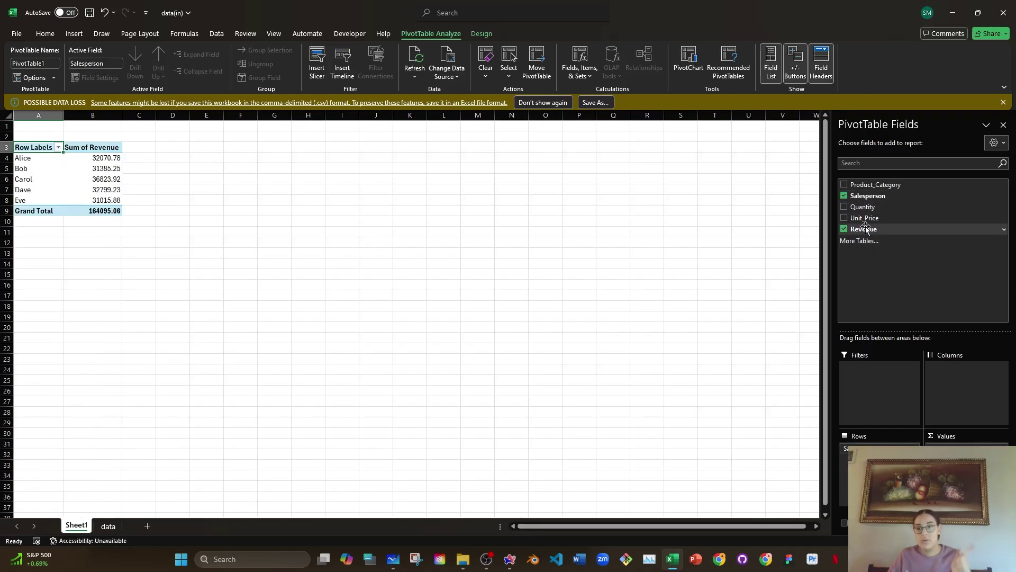
{"action": "left_click", "coordinate": [845, 185]}
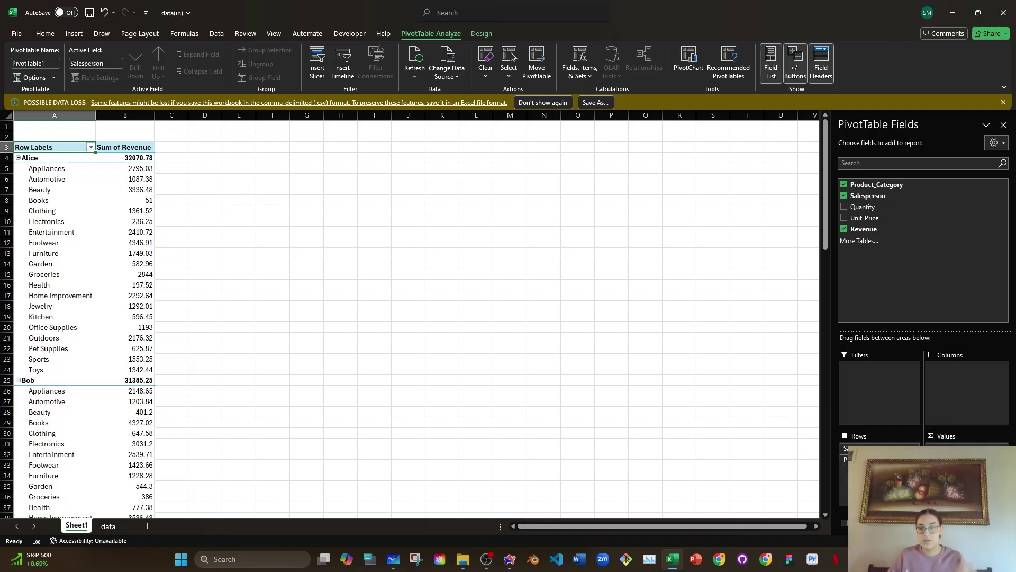
{"action": "left_click_drag", "start_coordinate": [857, 459], "coordinate": [879, 448]}
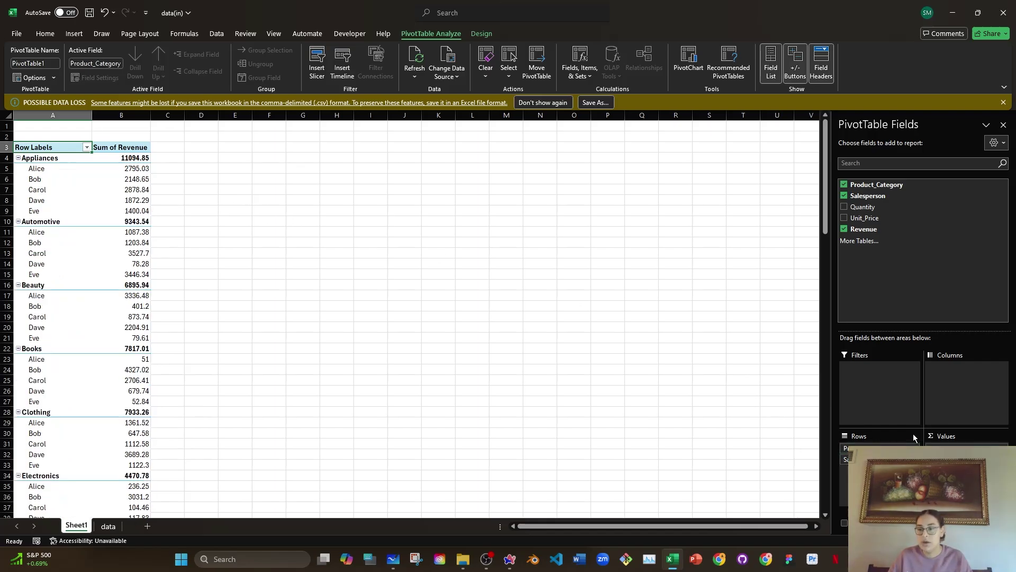
- Select the category labels, Appliances salespeople and Appliances revenue values B5:B9
{"action": "left_click", "coordinate": [52, 223]}
{"action": "left_click", "coordinate": [48, 287]}
{"action": "left_click_drag", "start_coordinate": [33, 168], "coordinate": [37, 210]}
{"action": "left_click", "coordinate": [185, 192]}
{"action": "left_click_drag", "start_coordinate": [123, 179], "coordinate": [127, 211]}
{"action": "left_click", "coordinate": [127, 196]}
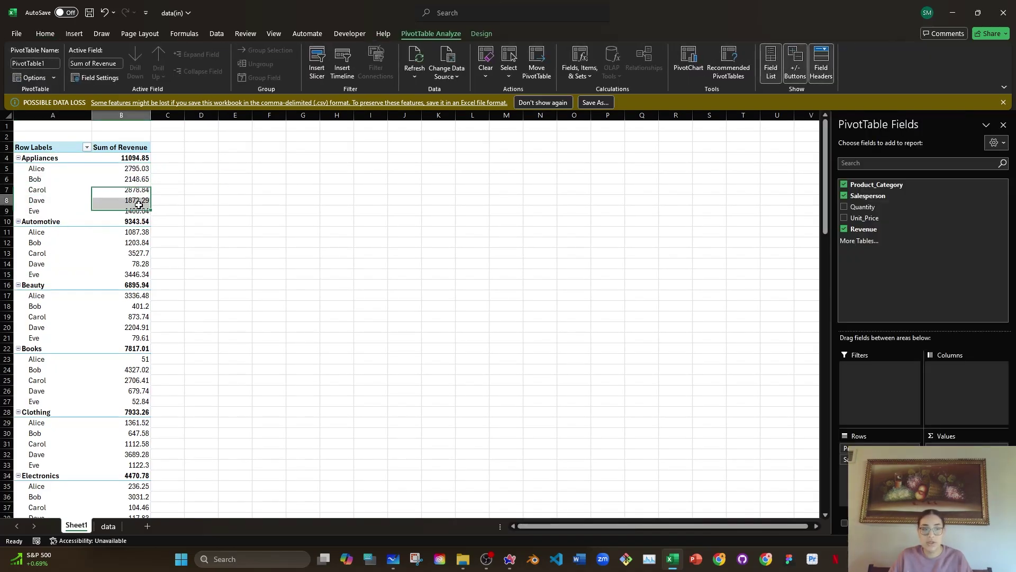
{"action": "left_click_drag", "start_coordinate": [127, 169], "coordinate": [128, 211]}
- Enter =SUM(B5:B9) in D6 to total Appliances revenue
{"action": "left_click", "coordinate": [206, 184]}
{"action": "type", "text": "=sum("}
{"action": "left_click_drag", "start_coordinate": [127, 167], "coordinate": [138, 217]}
{"action": "key", "text": "Return"}
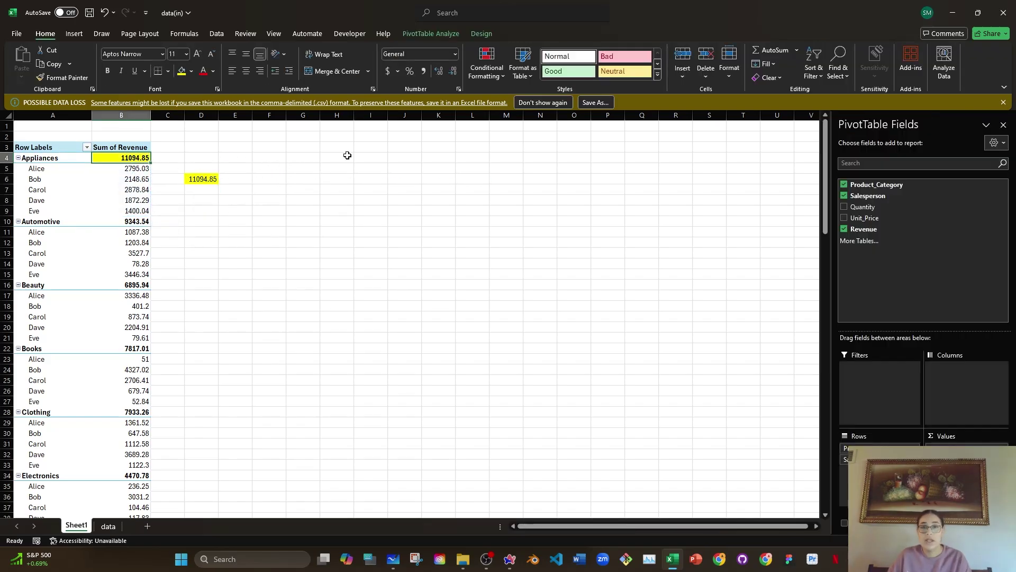
{"action": "left_click", "coordinate": [356, 154]}
- Undo the formula in D6, leaving only the revenue pivot
{"action": "key", "text": "ctrl+z"}
{"action": "left_click", "coordinate": [185, 151]}
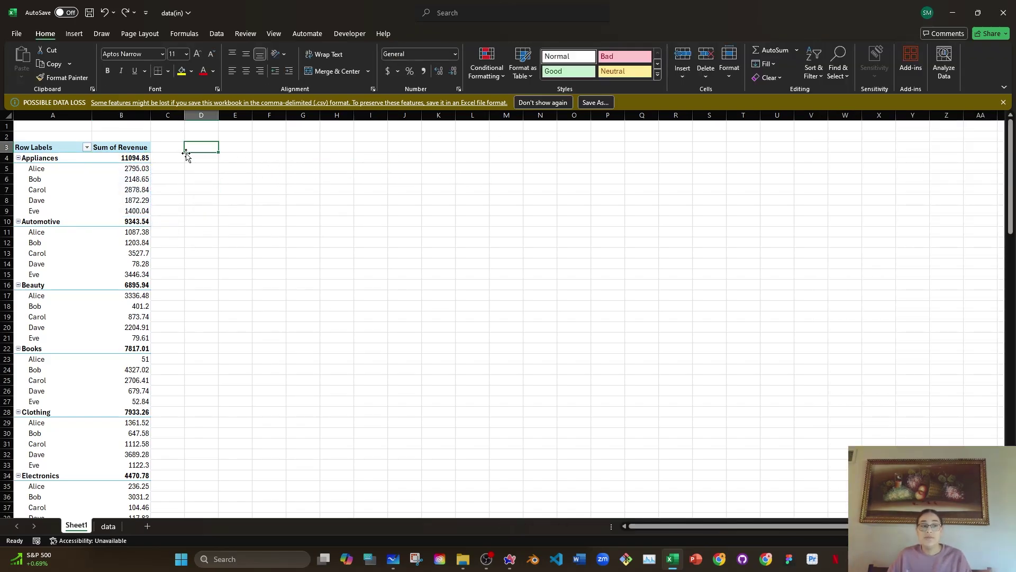
{"action": "left_click", "coordinate": [170, 149]}
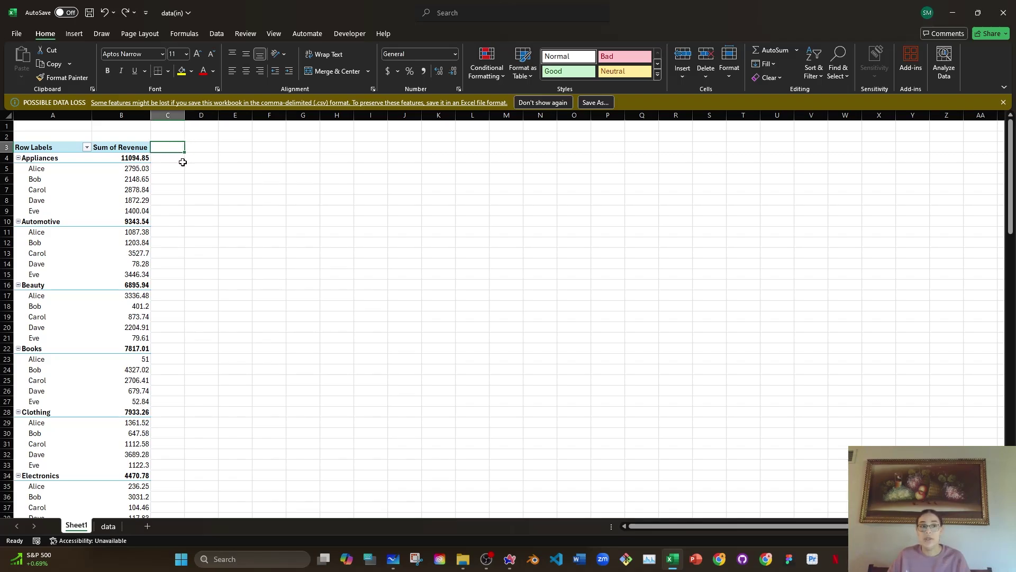
{"action": "left_click", "coordinate": [472, 200]}
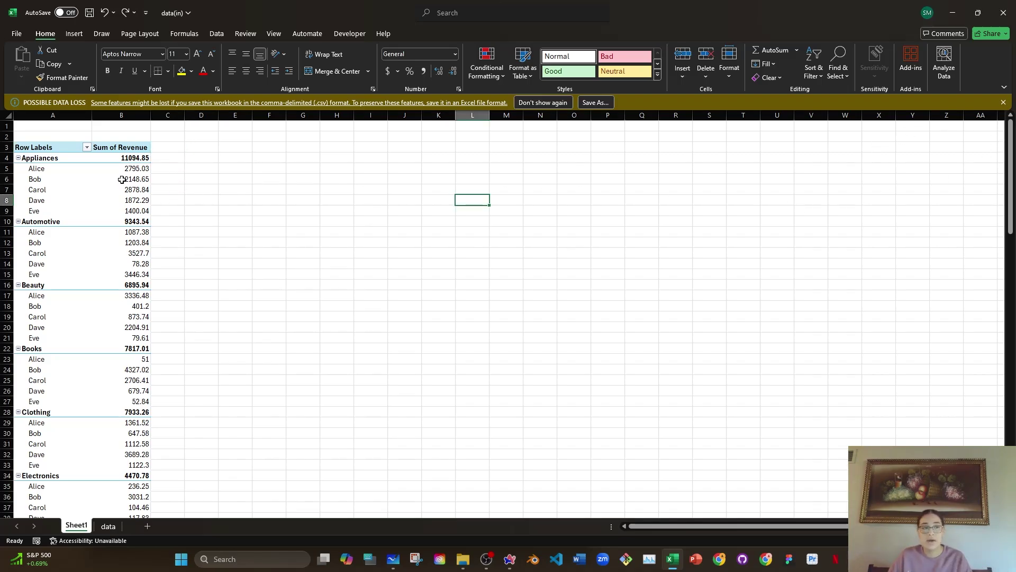
{"action": "left_click", "coordinate": [149, 179]}
- Hide the PivotTable field list, then bring it back by selecting the pivot
{"action": "right_click", "coordinate": [107, 168]}
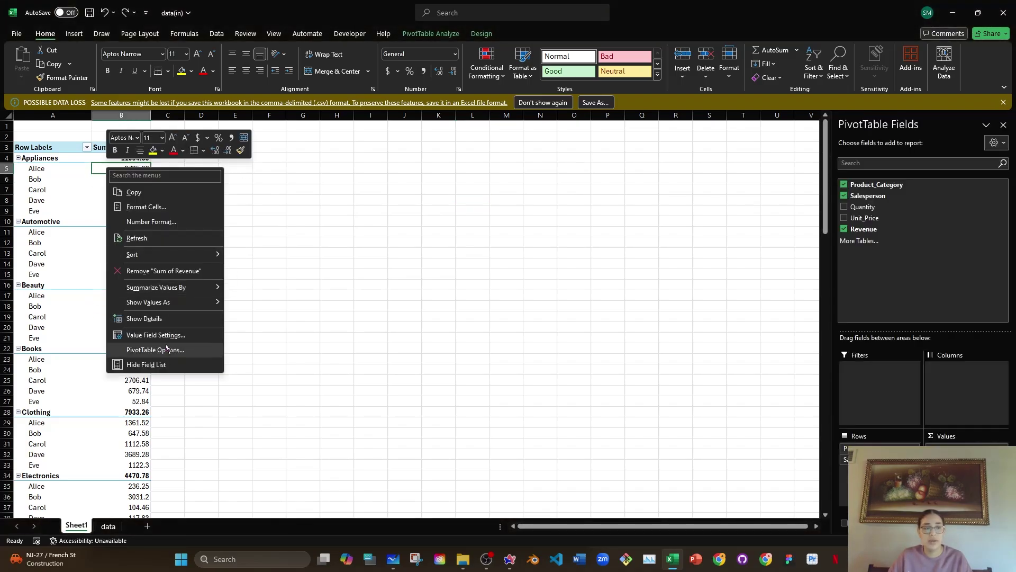
{"action": "left_click", "coordinate": [146, 365]}
{"action": "left_click", "coordinate": [127, 189]}
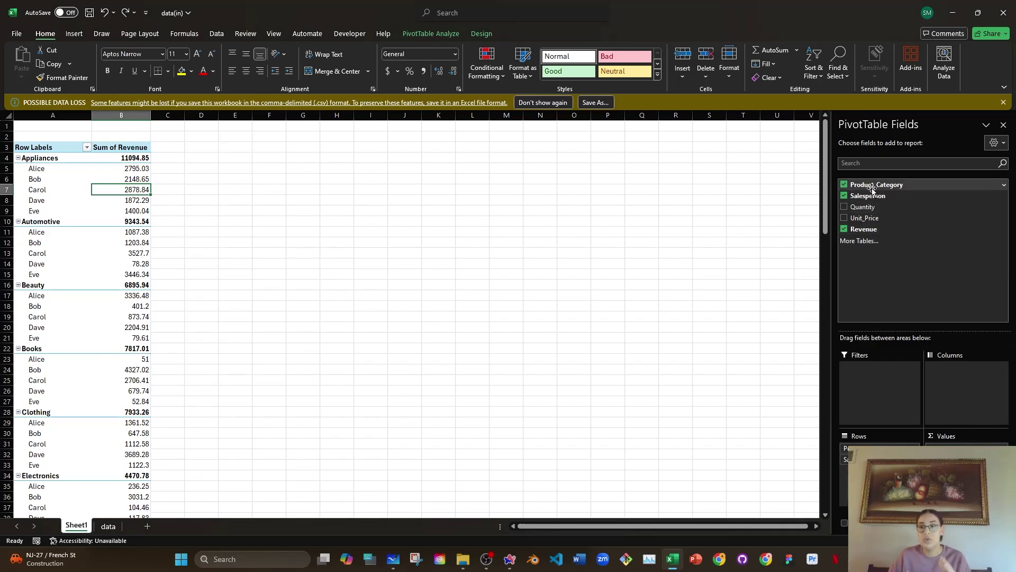
- Add Revenue to the pivot values again as Sum of Revenue2
{"action": "left_click_drag", "start_coordinate": [867, 229], "coordinate": [963, 460]}
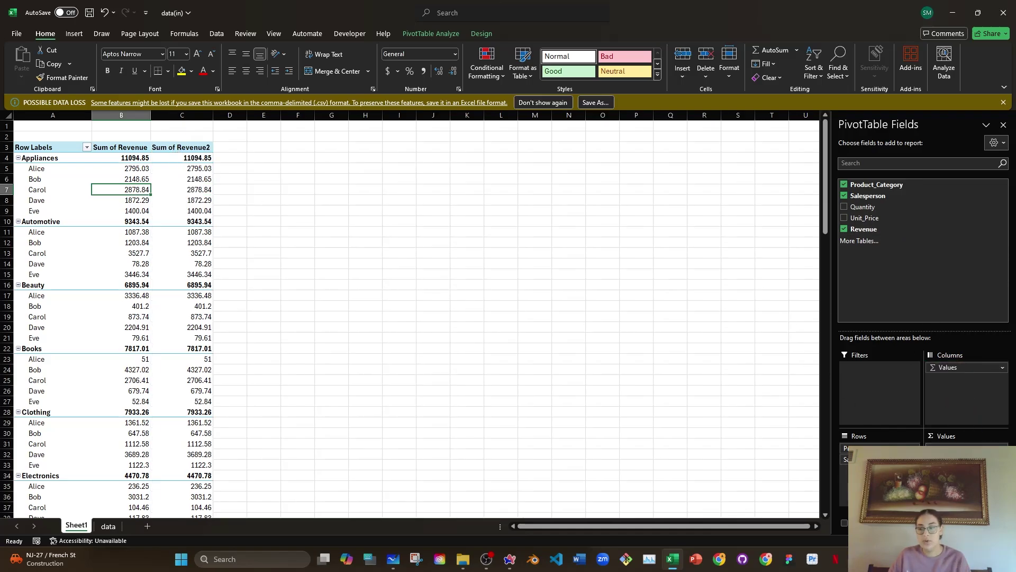
{"action": "left_click", "coordinate": [969, 459]}
{"action": "left_click", "coordinate": [953, 441]}
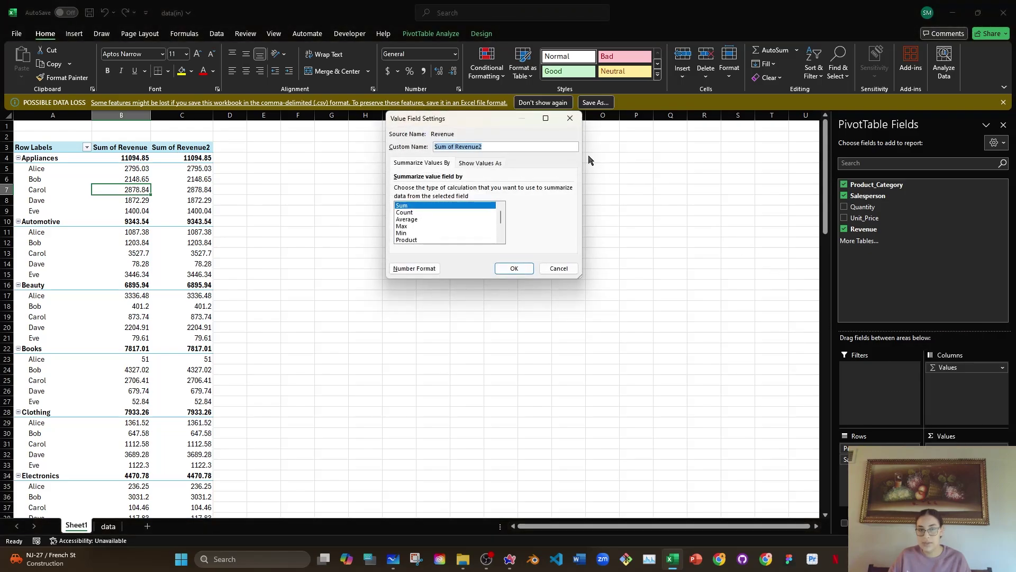
{"action": "left_click", "coordinate": [562, 122]}
{"action": "left_click", "coordinate": [181, 142]}
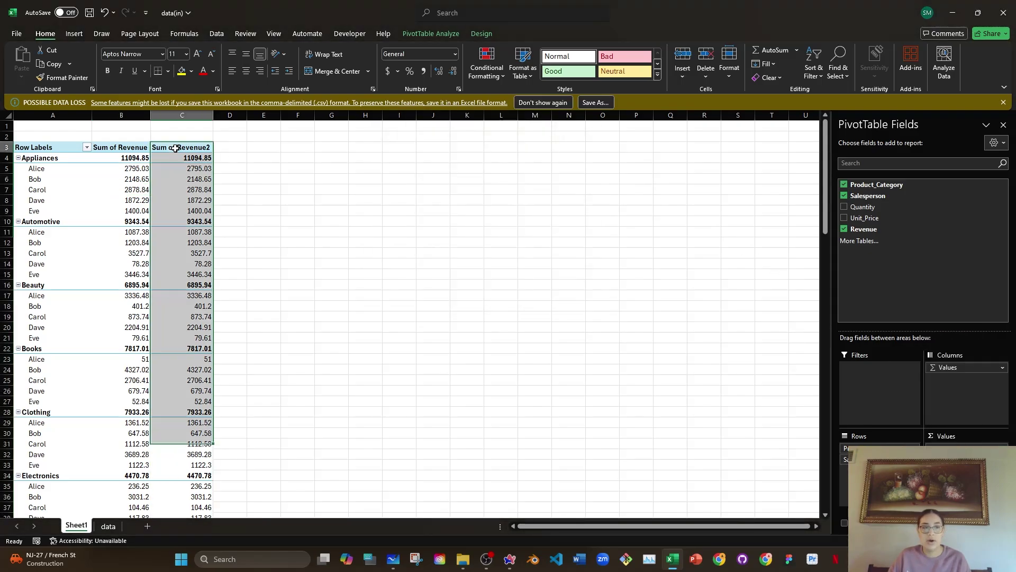
{"action": "double_click", "coordinate": [177, 150]}
{"action": "left_click", "coordinate": [559, 268]}
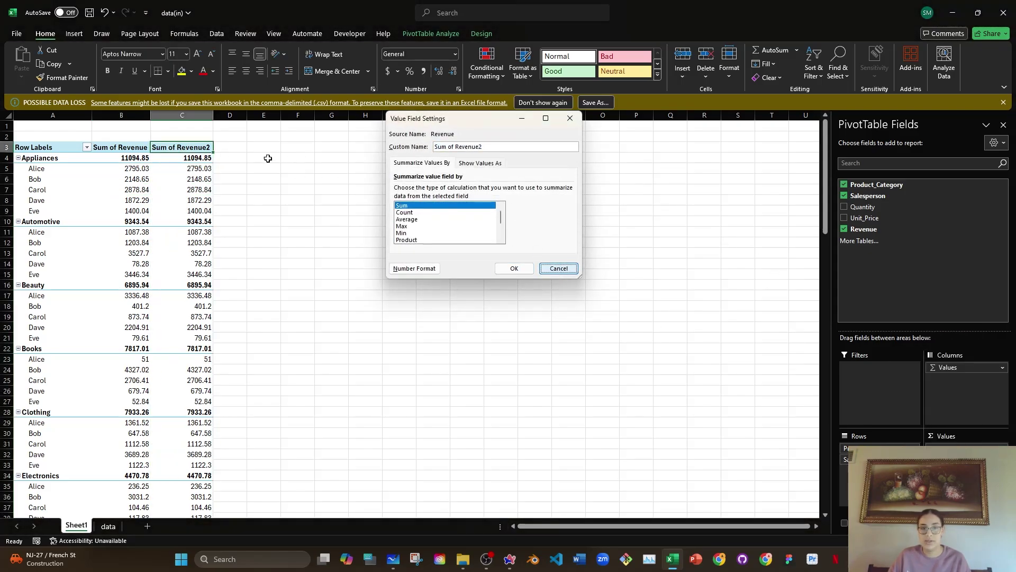
- Rename Sum of Revenue2 to 'PT of Grnnd Total' and show it as % of Grand Total
{"action": "right_click", "coordinate": [180, 148]}
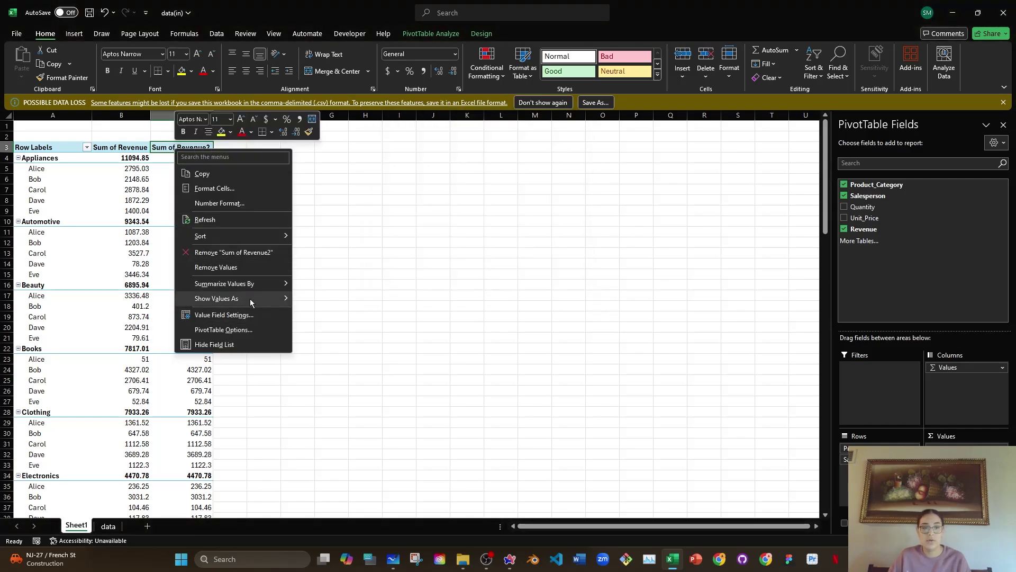
{"action": "mouse_move", "coordinate": [250, 299]}
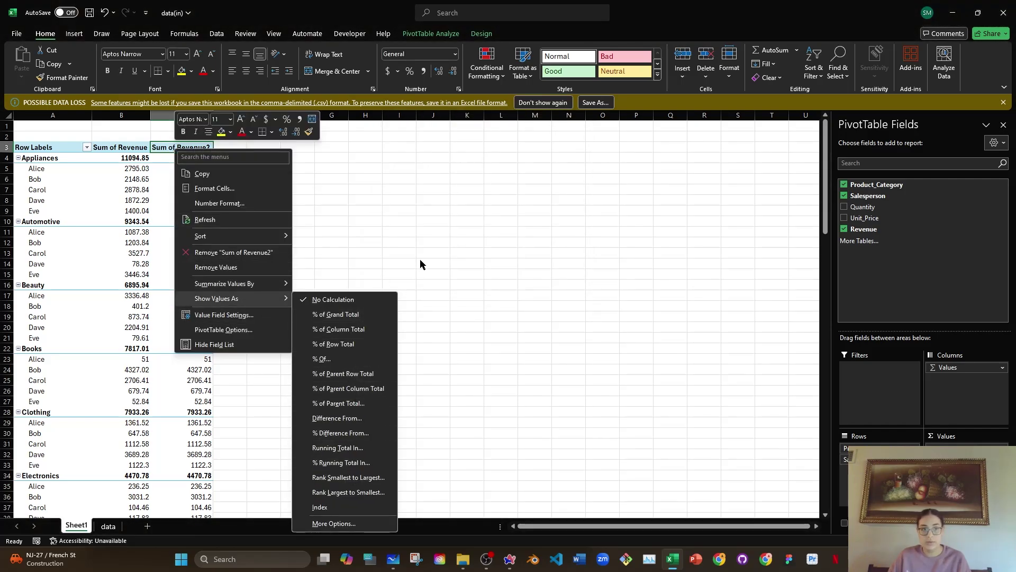
{"action": "left_click", "coordinate": [224, 315]}
{"action": "type", "text": "PT of Grn"}
{"action": "type", "text": "nd Total"}
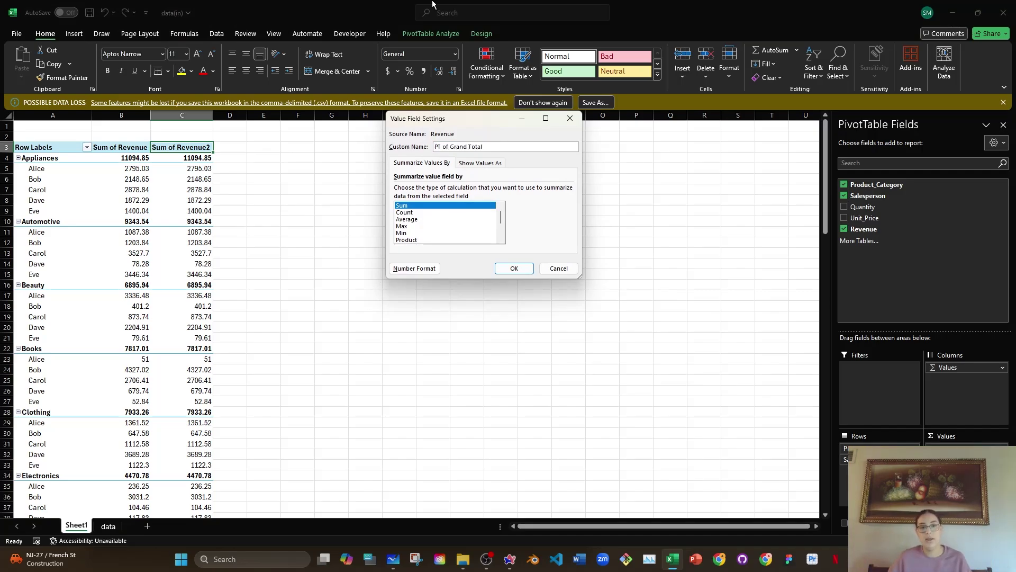
{"action": "left_click", "coordinate": [475, 165]}
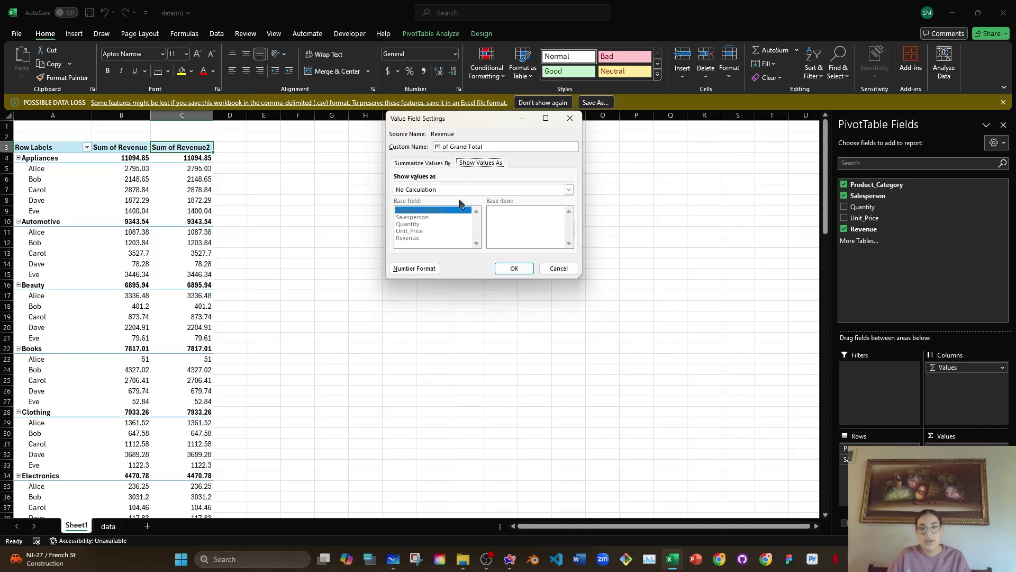
{"action": "left_click", "coordinate": [444, 191]}
{"action": "left_click", "coordinate": [424, 206]}
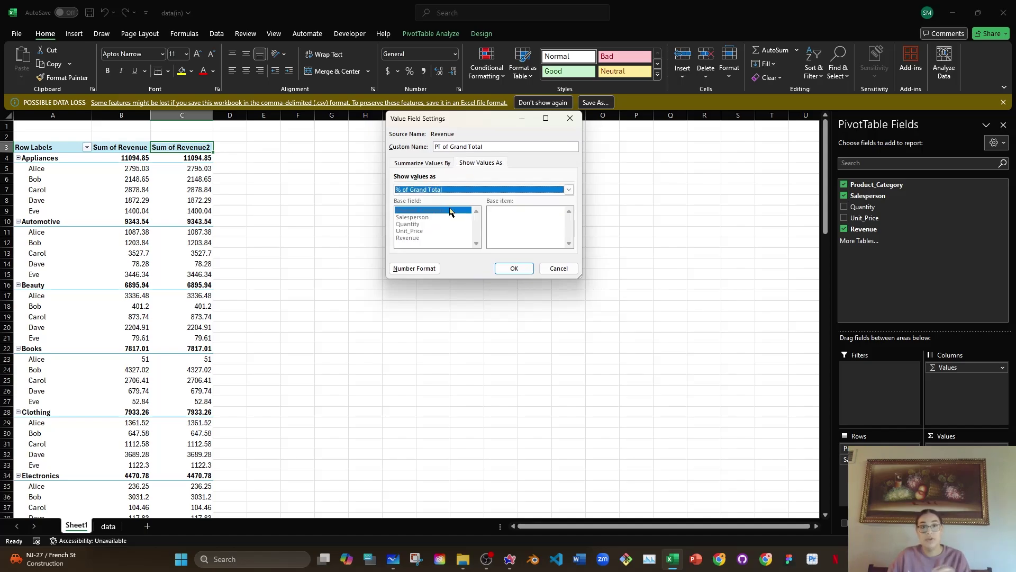
{"action": "left_click", "coordinate": [517, 269]}
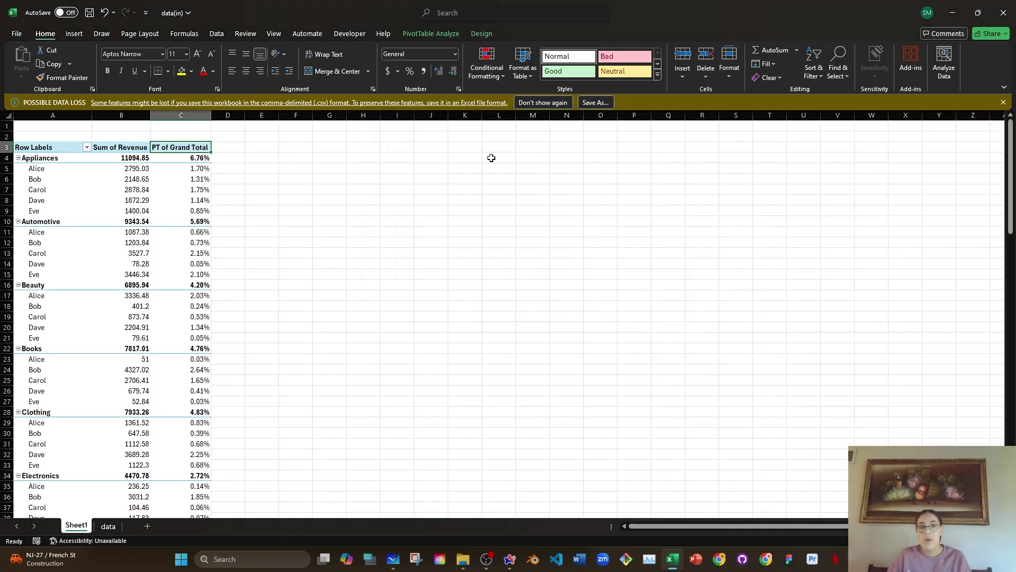
{"action": "left_click", "coordinate": [231, 189]}
{"action": "left_click", "coordinate": [53, 168]}
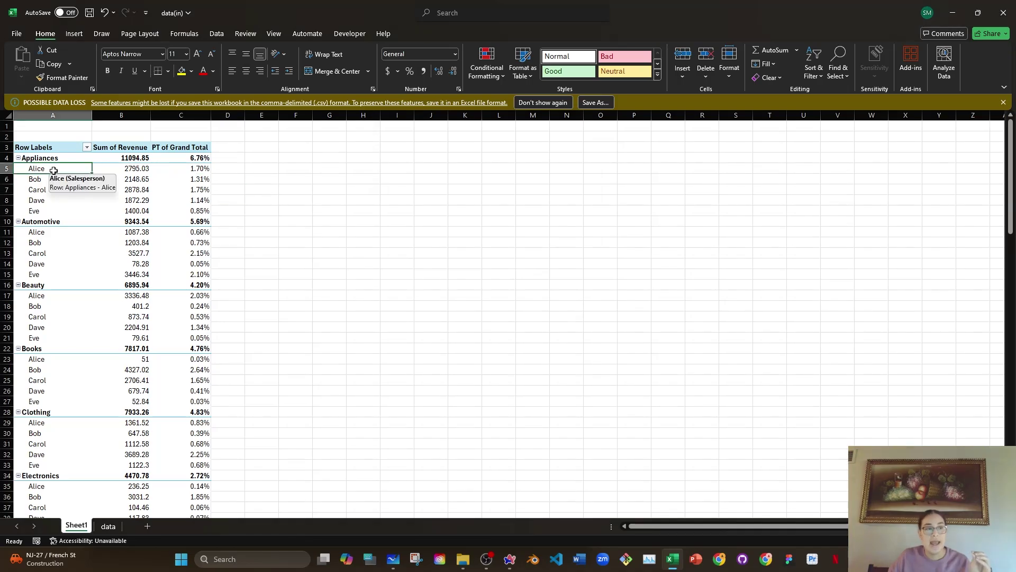
{"action": "left_click", "coordinate": [200, 170]}
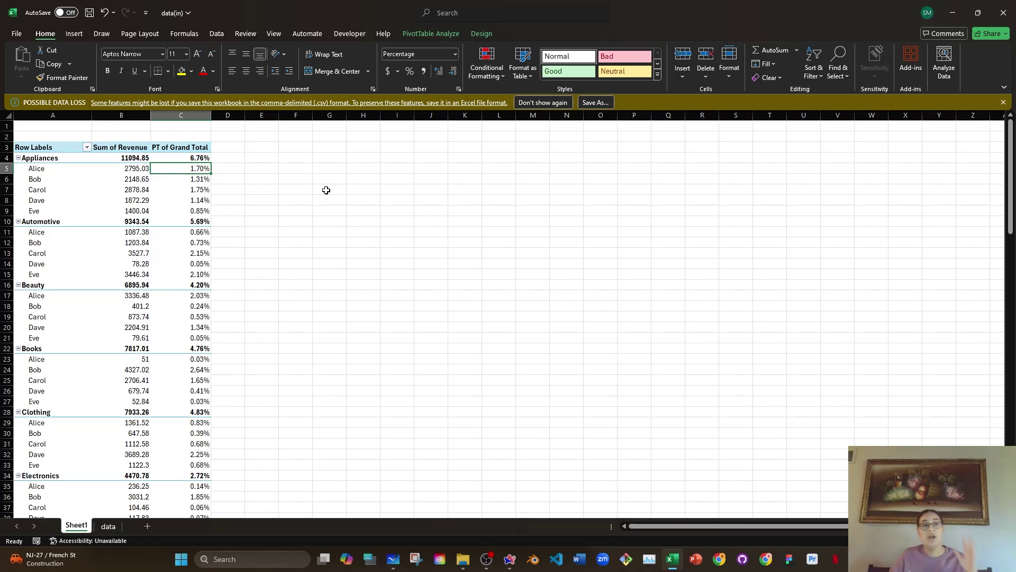
{"action": "left_click", "coordinate": [49, 158]}
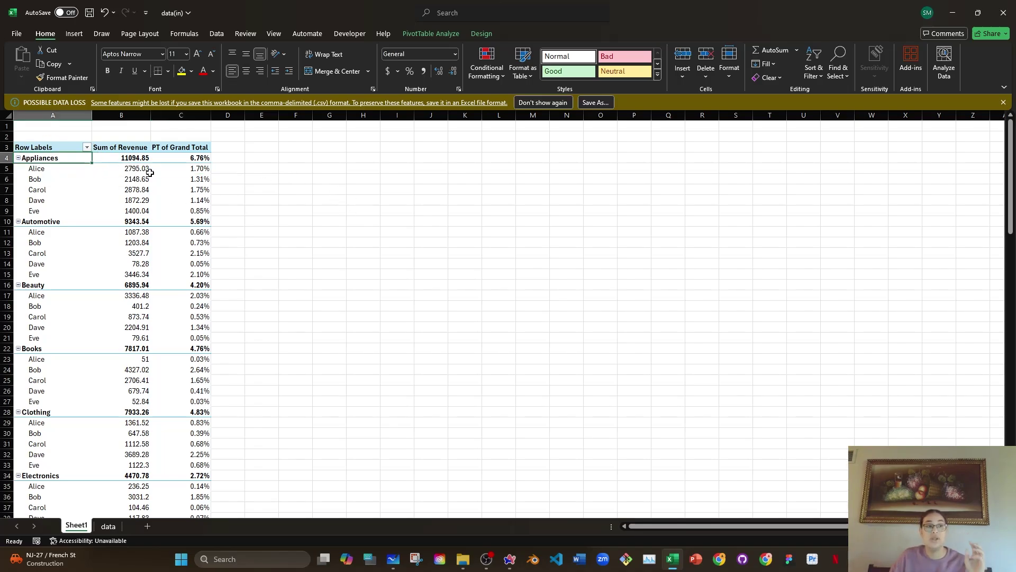
{"action": "left_click", "coordinate": [204, 179]}
{"action": "left_click", "coordinate": [40, 181]}
{"action": "left_click", "coordinate": [197, 179]}
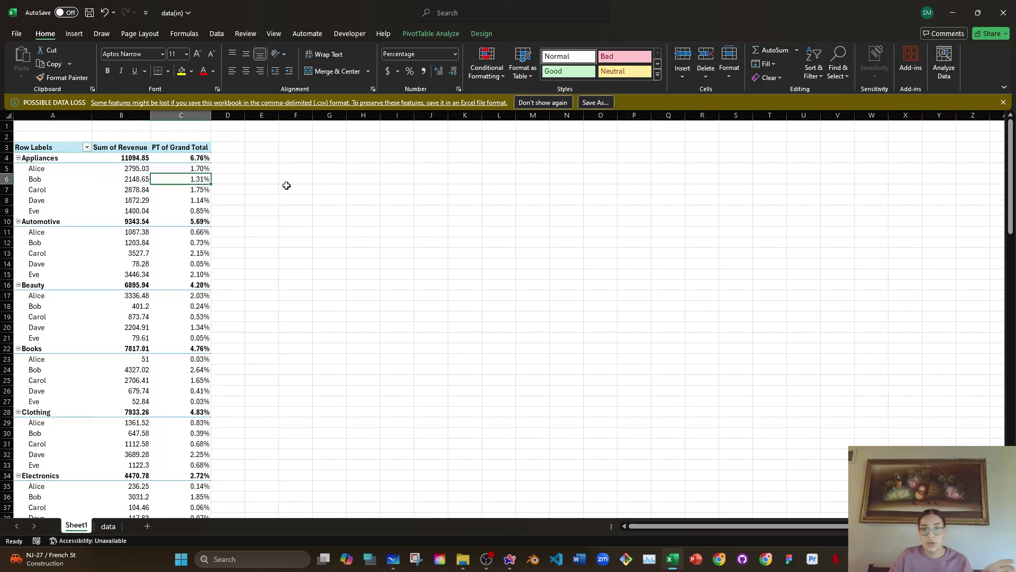
{"action": "left_click", "coordinate": [40, 158]}
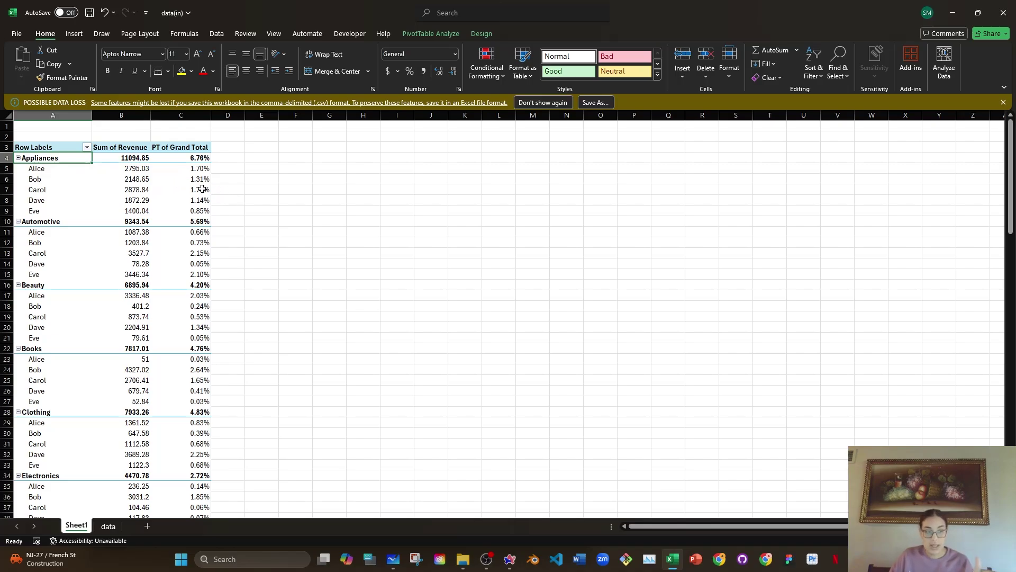
{"action": "left_click", "coordinate": [54, 243]}
{"action": "left_click", "coordinate": [201, 243]}
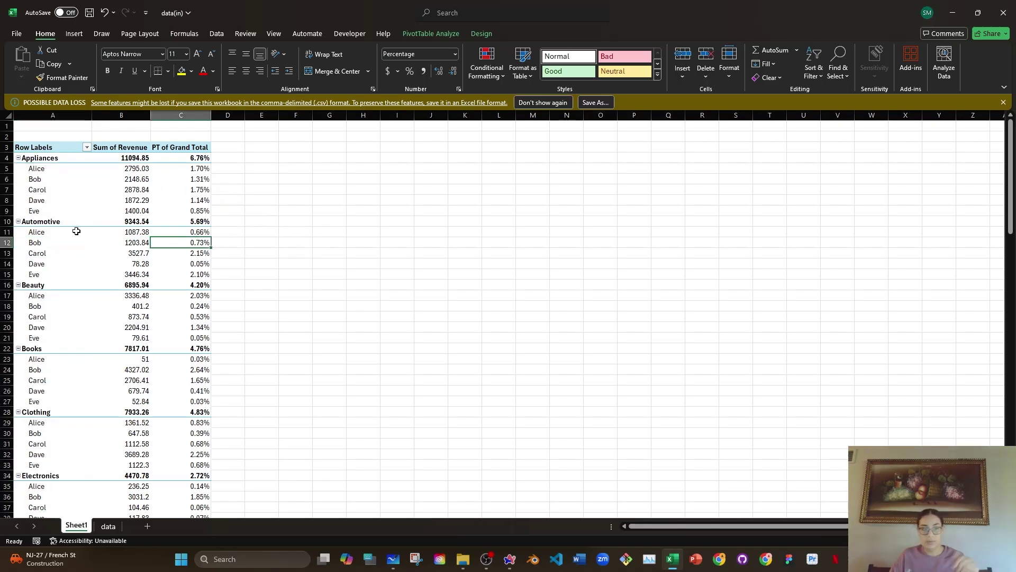
{"action": "left_click", "coordinate": [52, 222]}
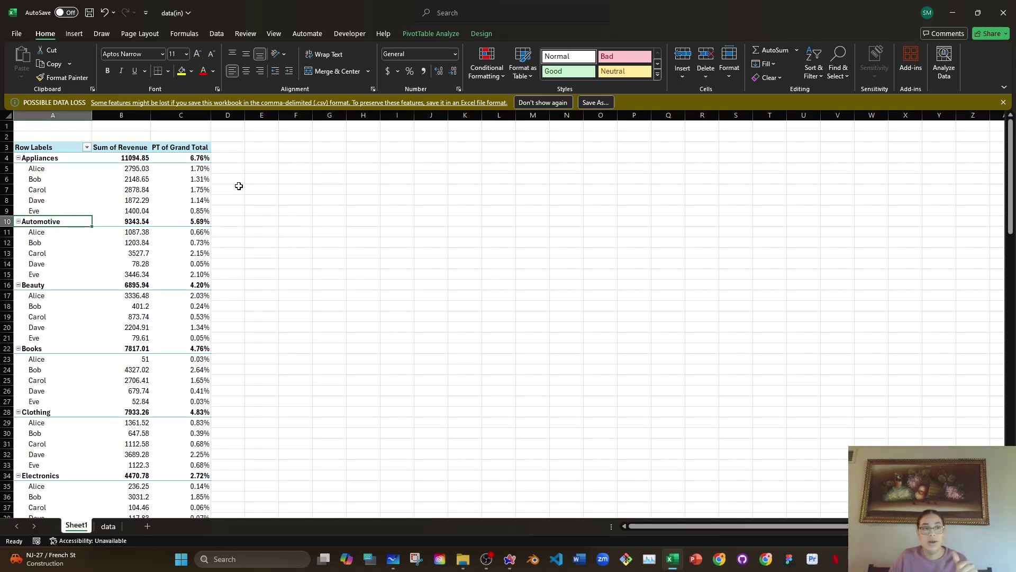
{"action": "left_click", "coordinate": [265, 222]}
{"action": "scroll", "coordinate": [275, 229], "scroll_direction": "down", "scroll_amount": 20}
{"action": "scroll", "coordinate": [295, 216], "scroll_direction": "down", "scroll_amount": 8}
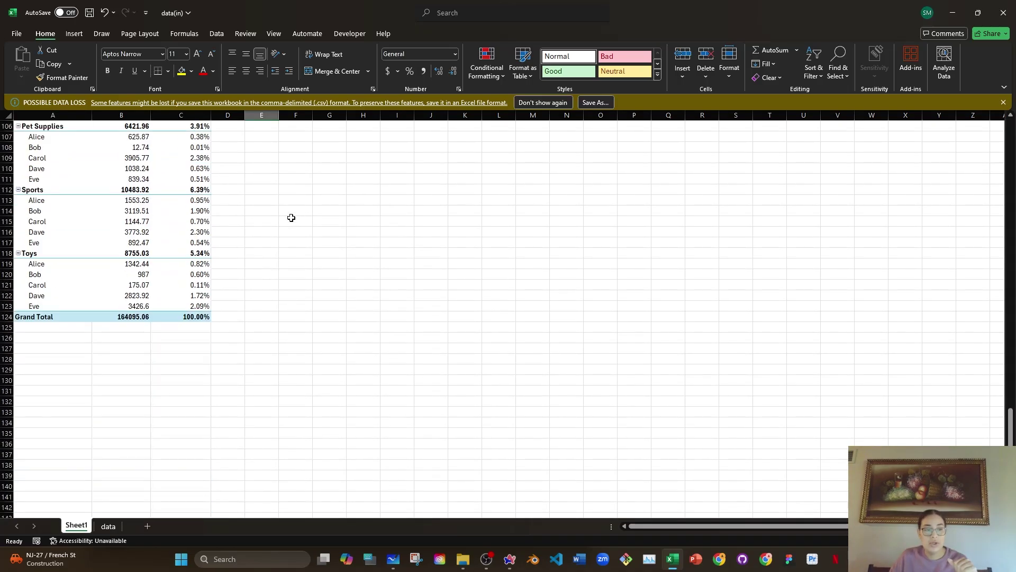
{"action": "left_click", "coordinate": [191, 321]}
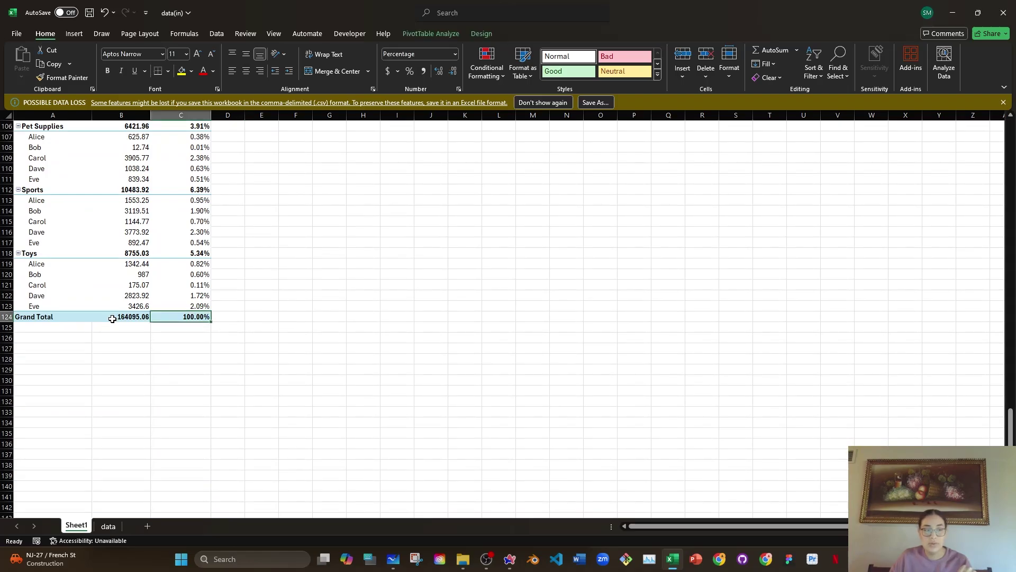
{"action": "left_click", "coordinate": [113, 317]}
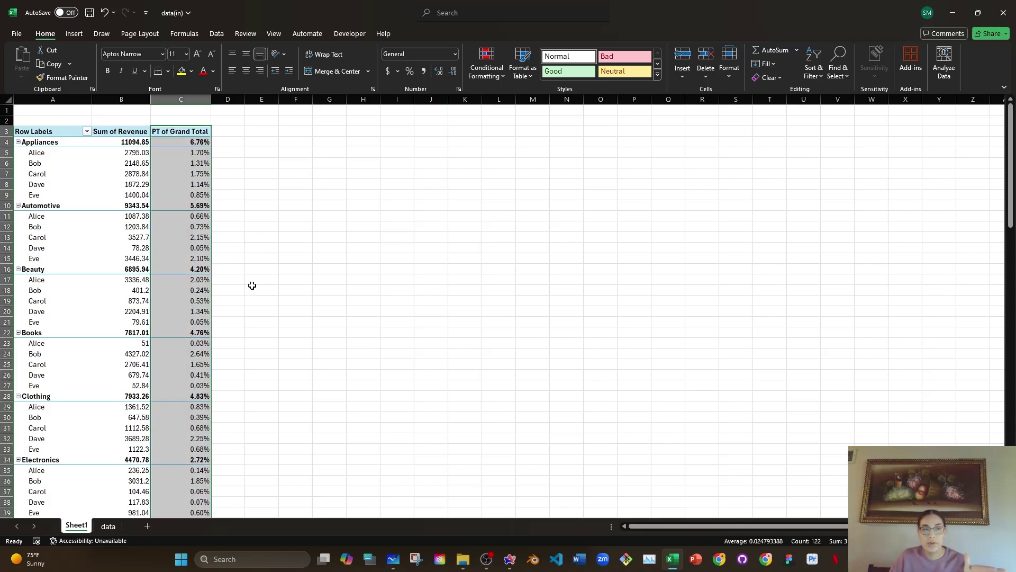
{"action": "left_click", "coordinate": [325, 182]}
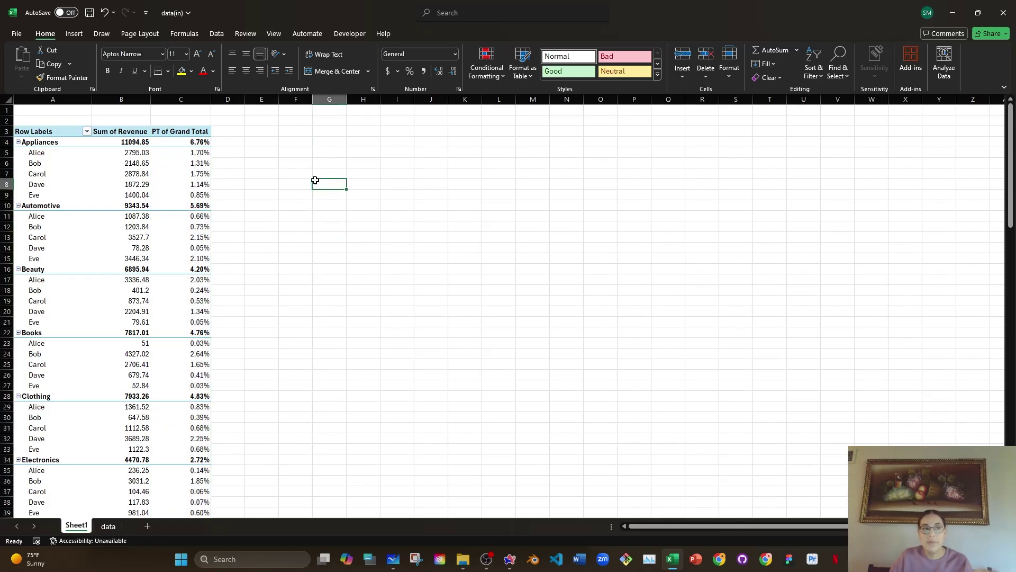
{"action": "left_click_drag", "start_coordinate": [45, 155], "coordinate": [45, 194]}
{"action": "left_click", "coordinate": [274, 175]}
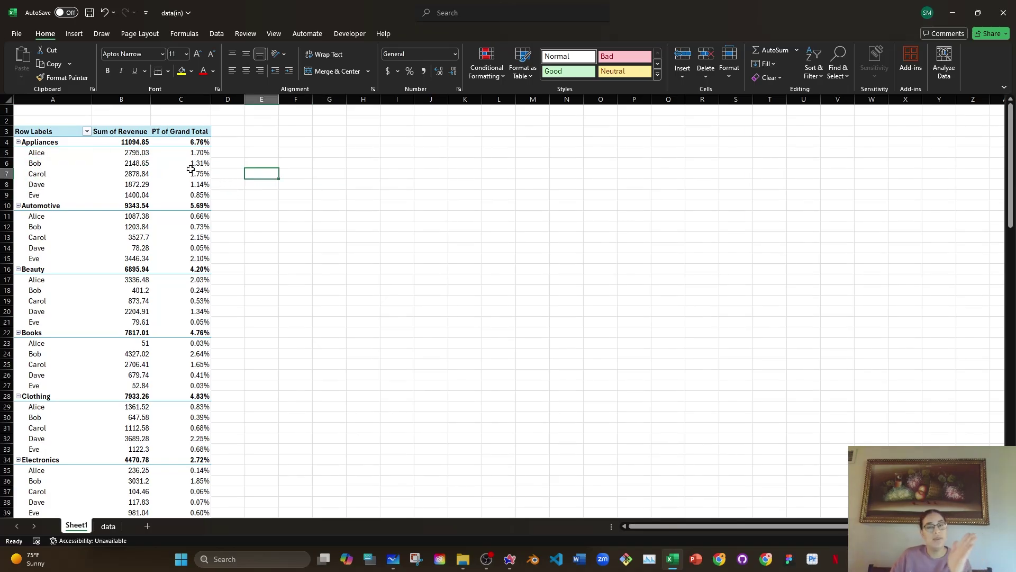
- Show the field list, move Salesperson to Columns, and remove Sum of Revenue
{"action": "right_click", "coordinate": [76, 155]}
{"action": "left_click", "coordinate": [93, 385]}
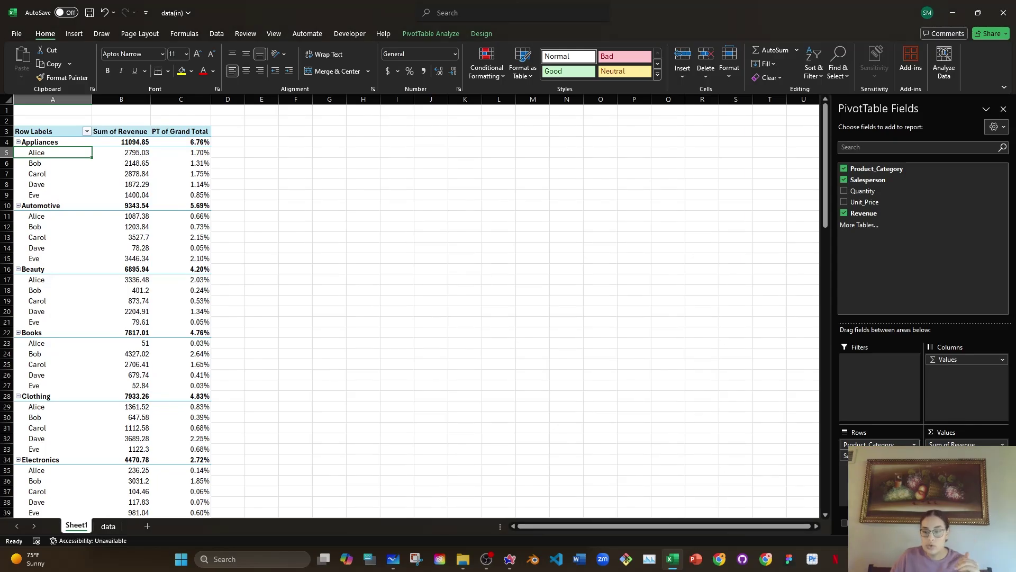
{"action": "left_click_drag", "start_coordinate": [868, 456], "coordinate": [960, 374]}
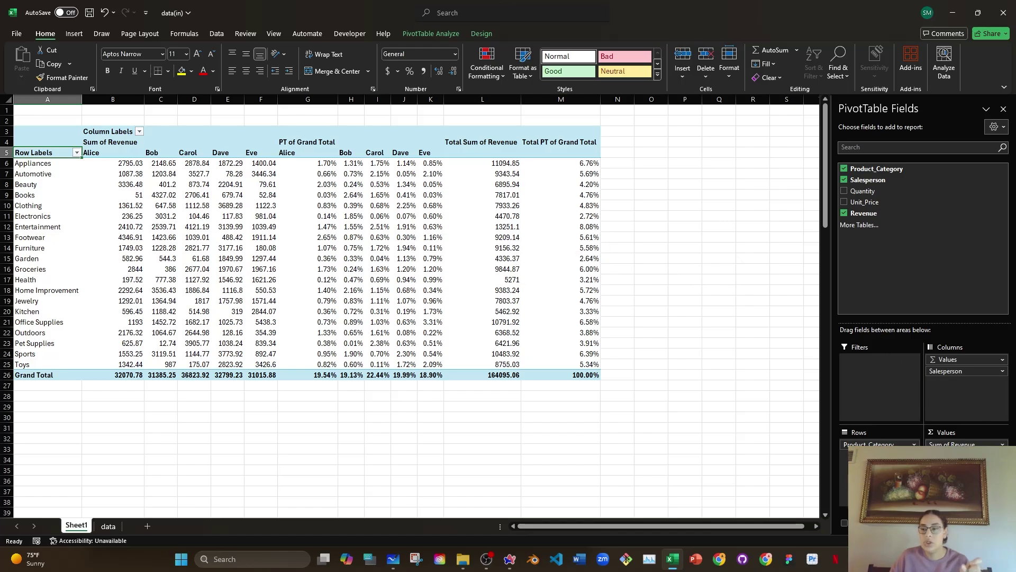
{"action": "left_click", "coordinate": [984, 443]}
{"action": "left_click", "coordinate": [979, 423]}
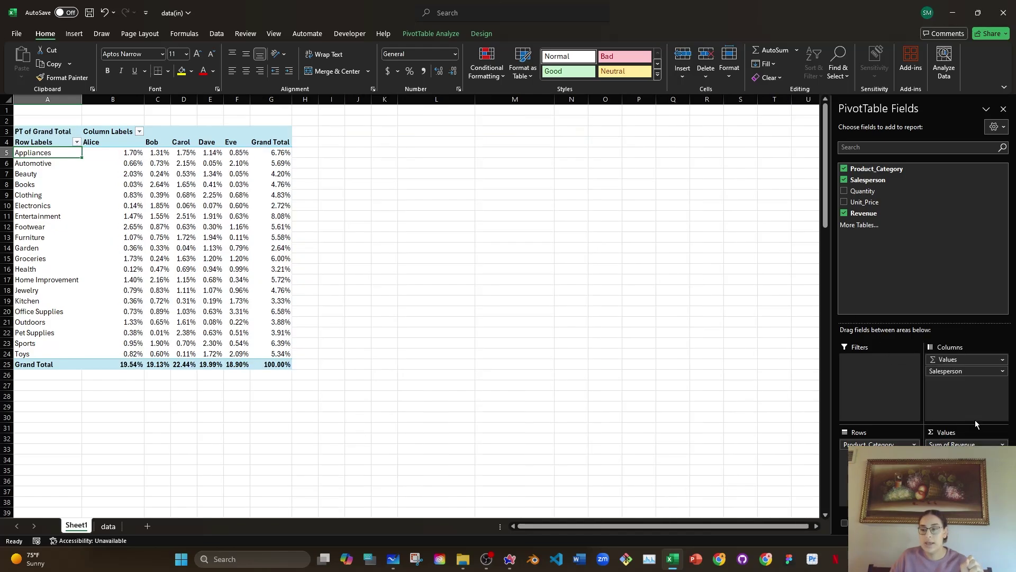
- Close the PivotTable Fields pane and select the Appliances percentage values
{"action": "left_click", "coordinate": [1004, 108]}
{"action": "mouse_move", "coordinate": [114, 152]}
{"action": "left_mouse_down"}
{"action": "mouse_move", "coordinate": [170, 207]}
{"action": "mouse_move", "coordinate": [260, 349]}
{"action": "mouse_move", "coordinate": [127, 154]}
{"action": "left_mouse_up"}
{"action": "left_click", "coordinate": [41, 154]}
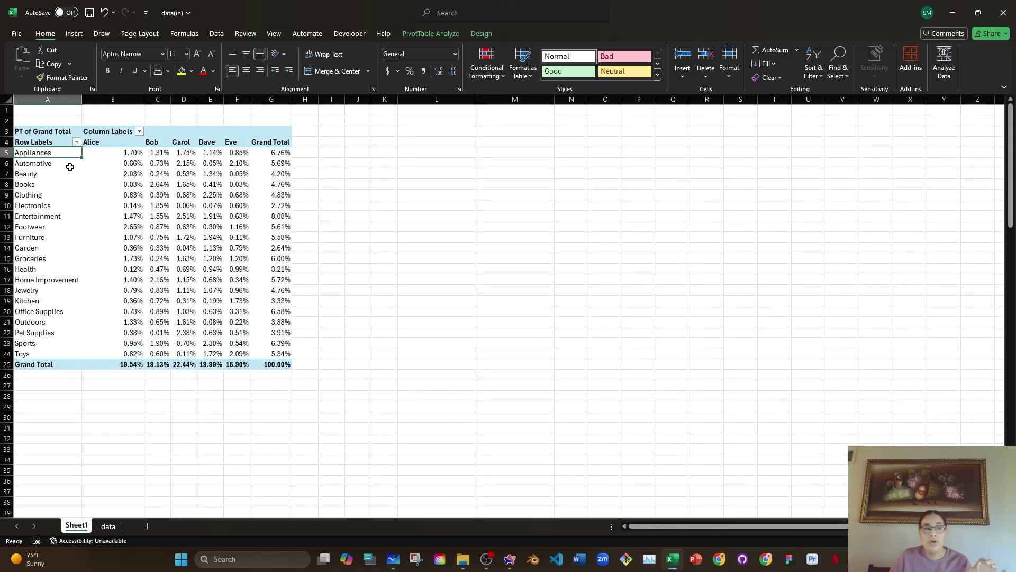
{"action": "key", "text": "Right"}
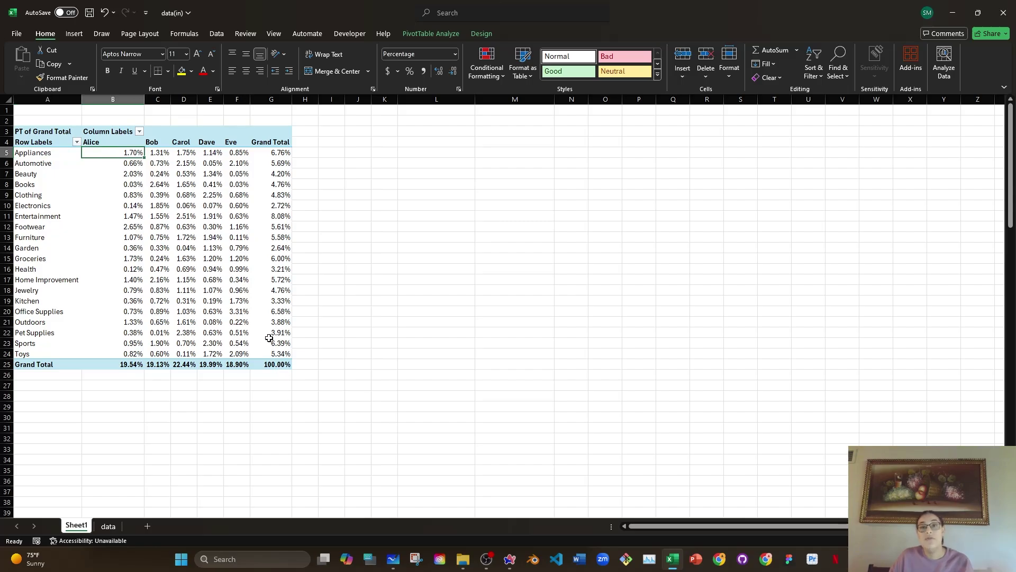
{"action": "left_click", "coordinate": [267, 333], "text": "shift"}
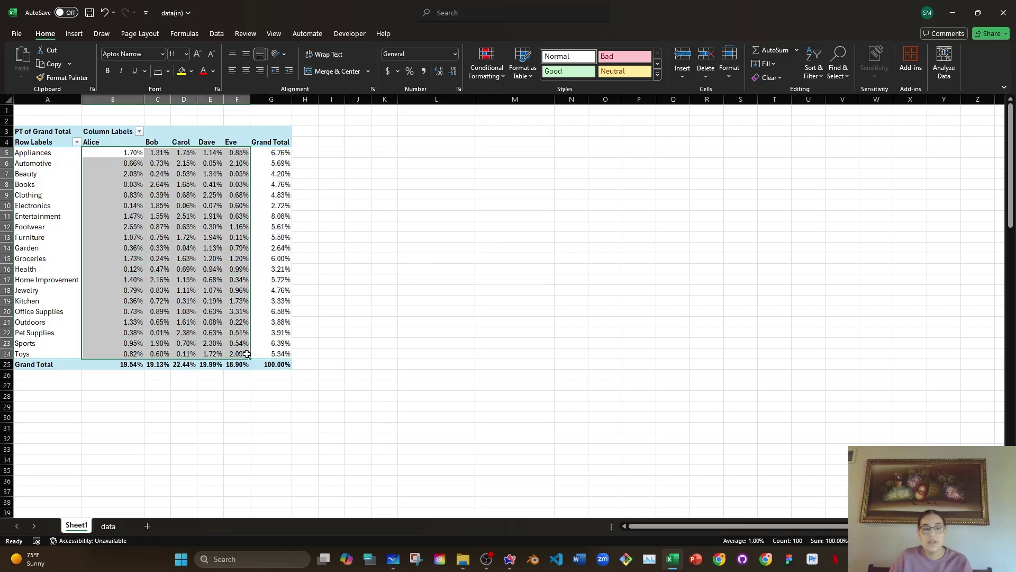
{"action": "left_click", "coordinate": [308, 342]}
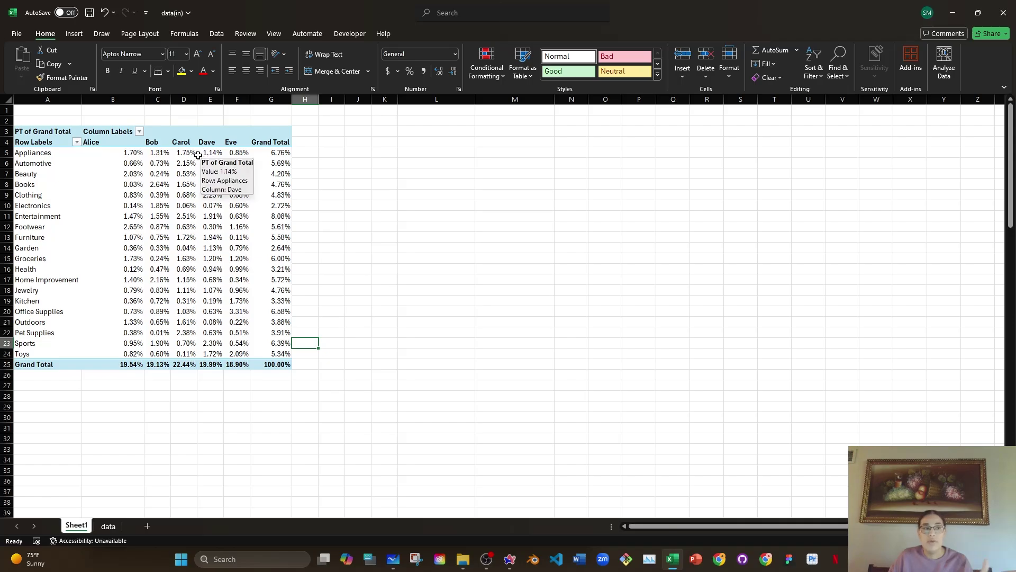
- Check Alice's and Bob's Appliances percentages against their headings
{"action": "left_click", "coordinate": [120, 152]}
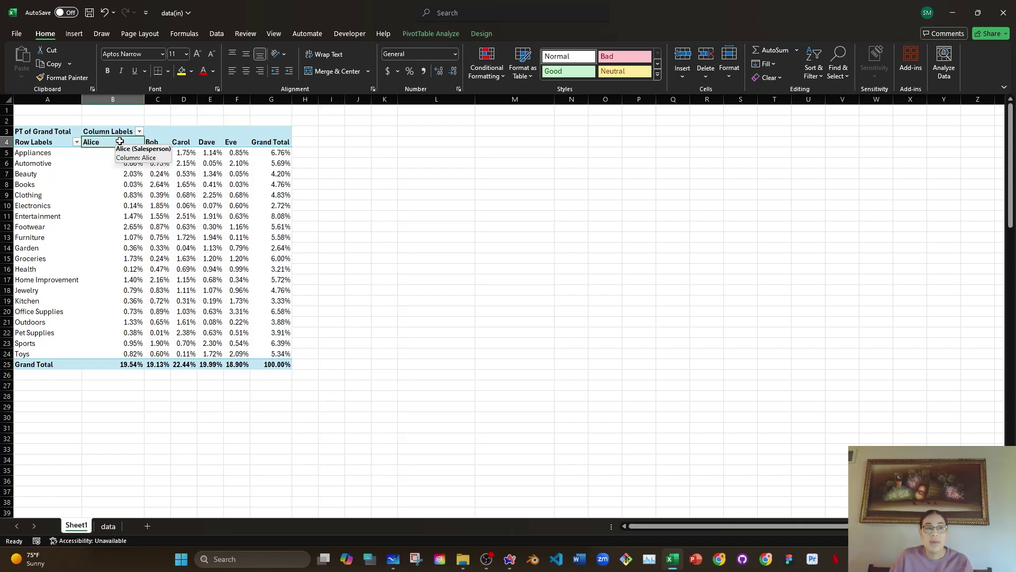
{"action": "left_click", "coordinate": [48, 154]}
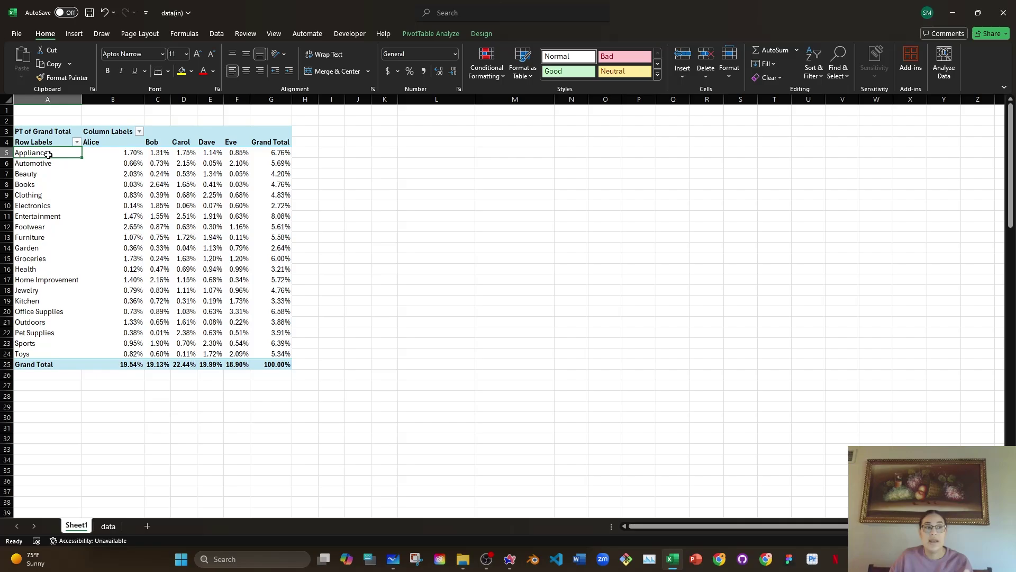
{"action": "left_click", "coordinate": [163, 152]}
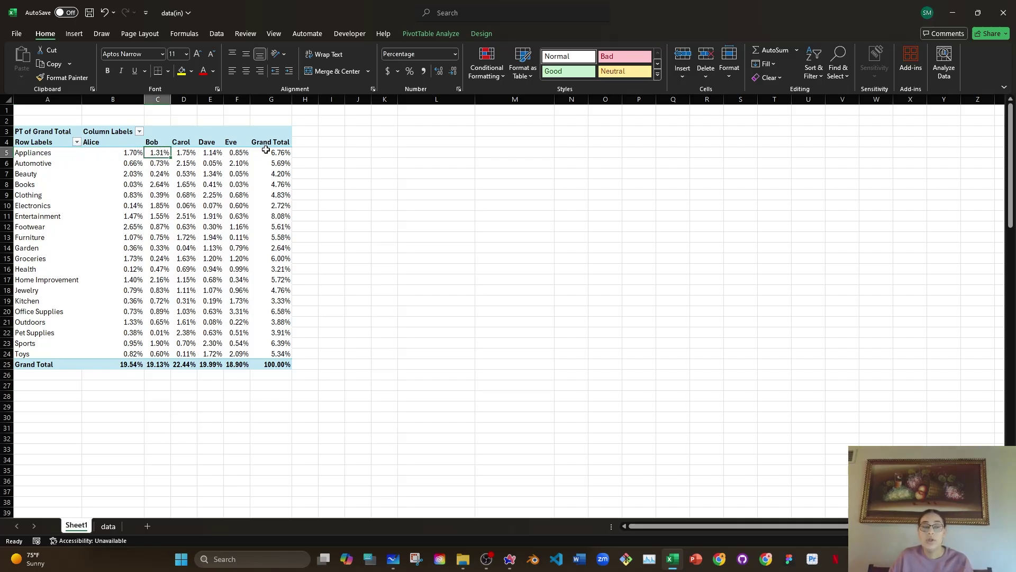
{"action": "left_click", "coordinate": [154, 144]}
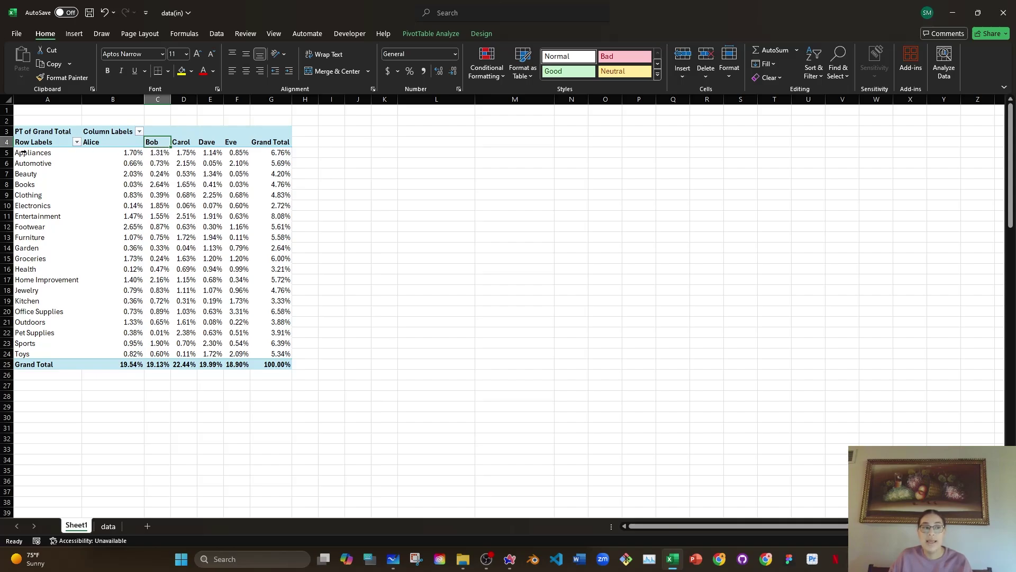
{"action": "left_click", "coordinate": [47, 153]}
{"action": "left_click", "coordinate": [331, 290]}
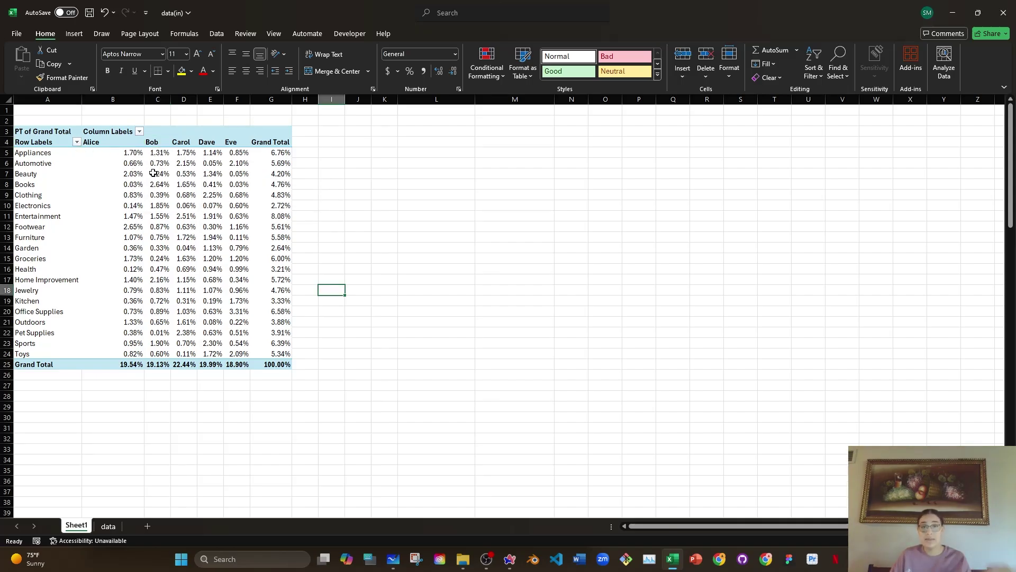
- Select the salesperson headings Alice to Grand Total and the category labels
{"action": "mouse_move", "coordinate": [187, 197]}
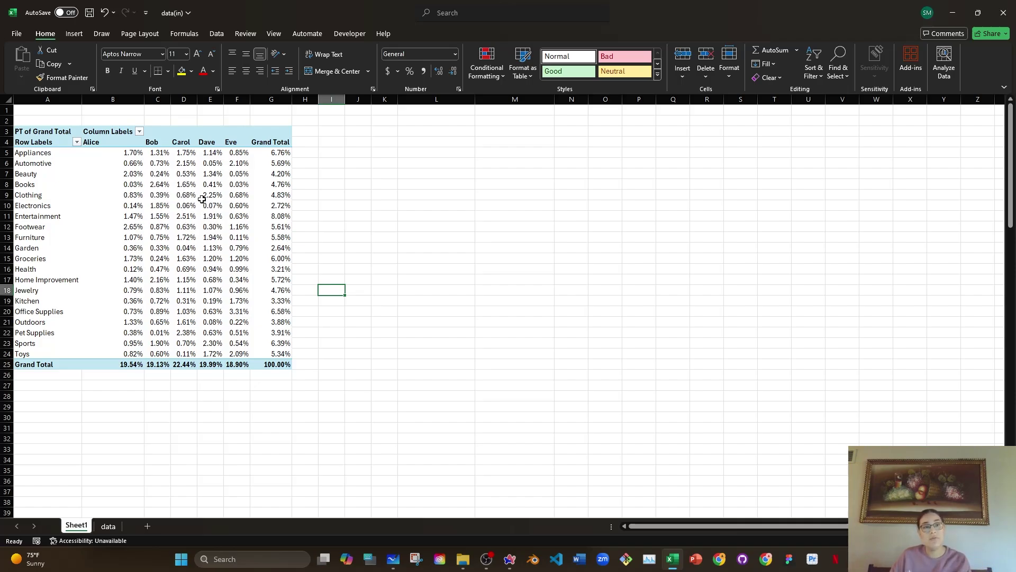
{"action": "left_click_drag", "start_coordinate": [106, 143], "coordinate": [261, 142]}
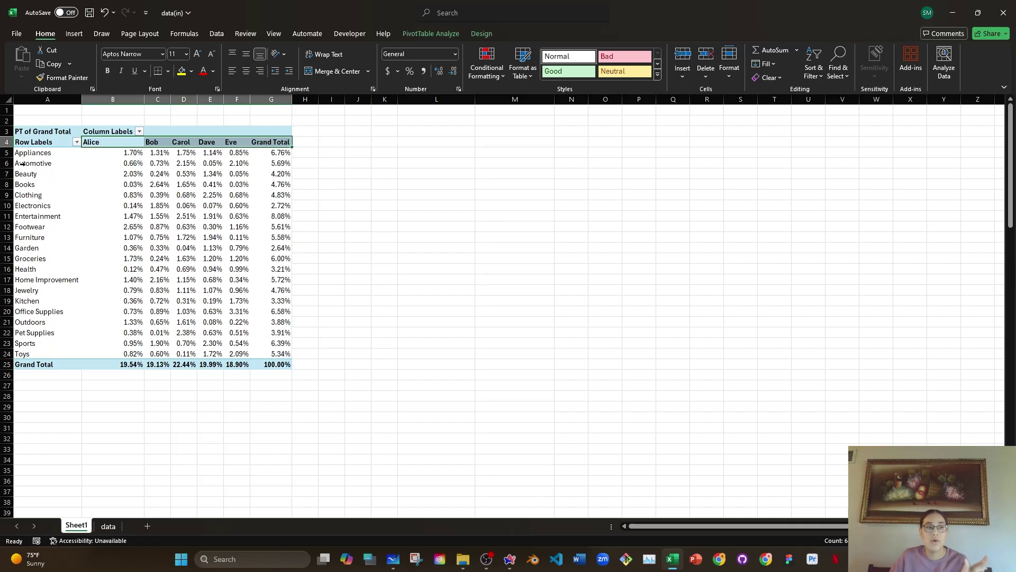
{"action": "left_click_drag", "start_coordinate": [40, 143], "coordinate": [40, 313]}
{"action": "left_click", "coordinate": [111, 142]}
{"action": "left_click_drag", "start_coordinate": [137, 142], "coordinate": [271, 142]}
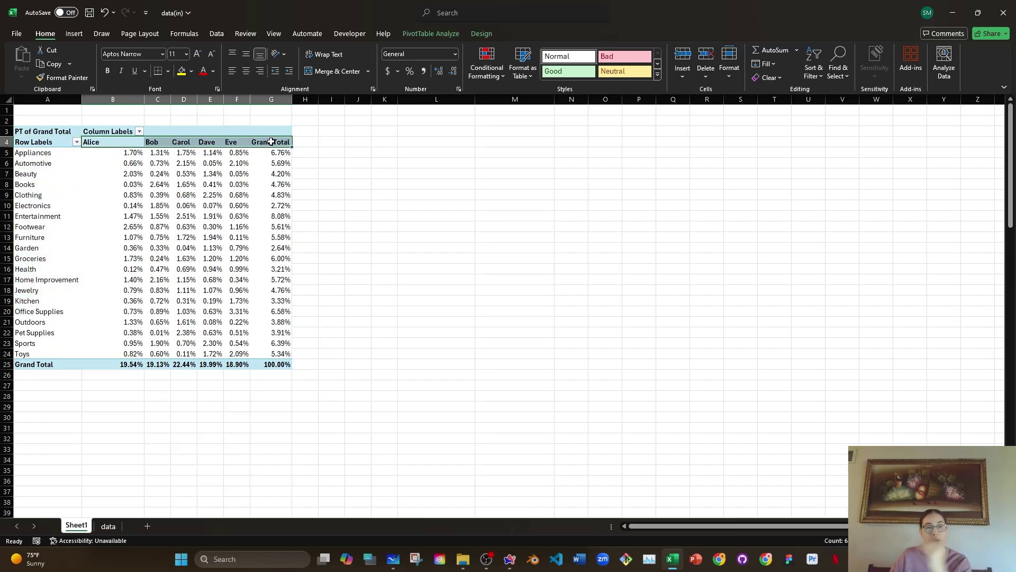
{"action": "left_click", "coordinate": [358, 162]}
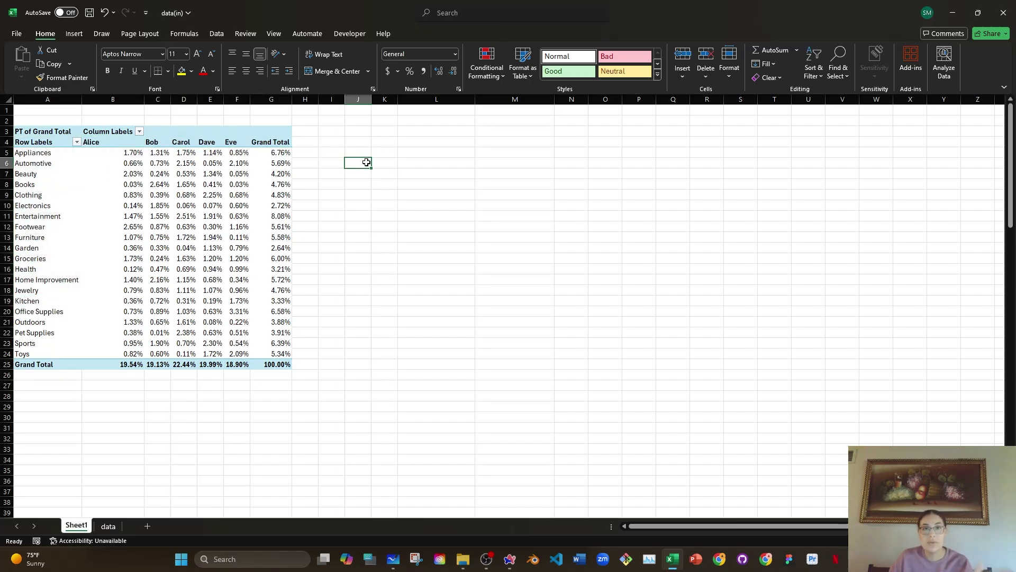